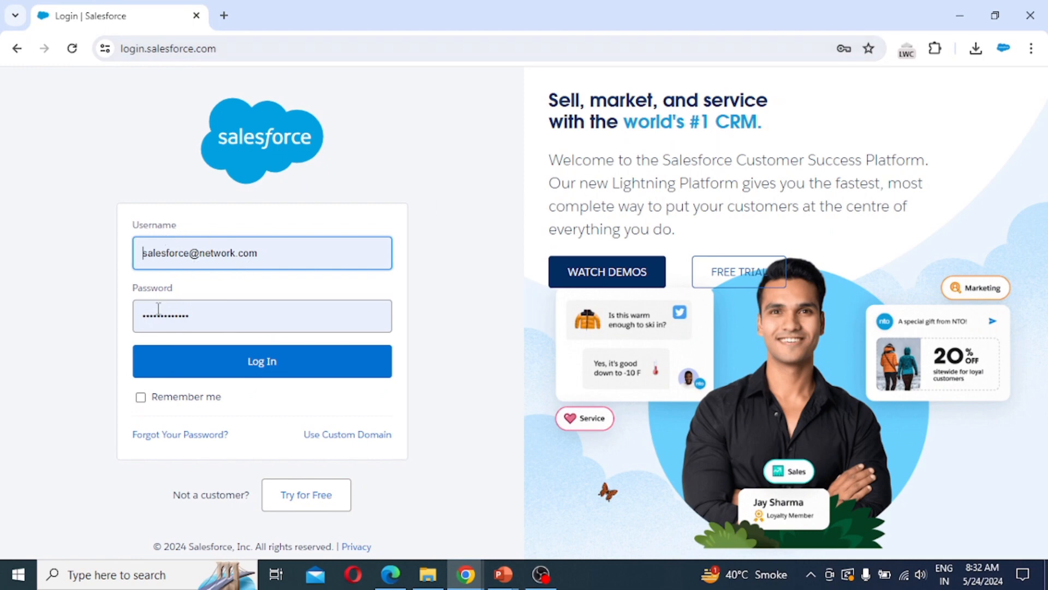
# - Log in to Salesforce with the saved credentials and switch from Lightning Experience to Salesforce Classic
pyautogui.click(284, 368)
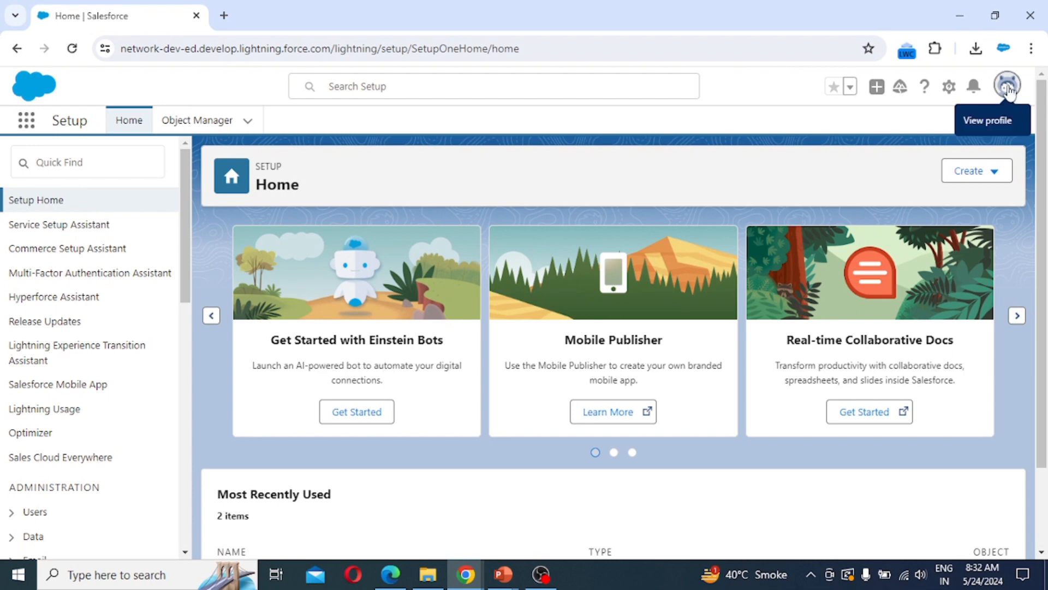
pyautogui.click(1008, 87)
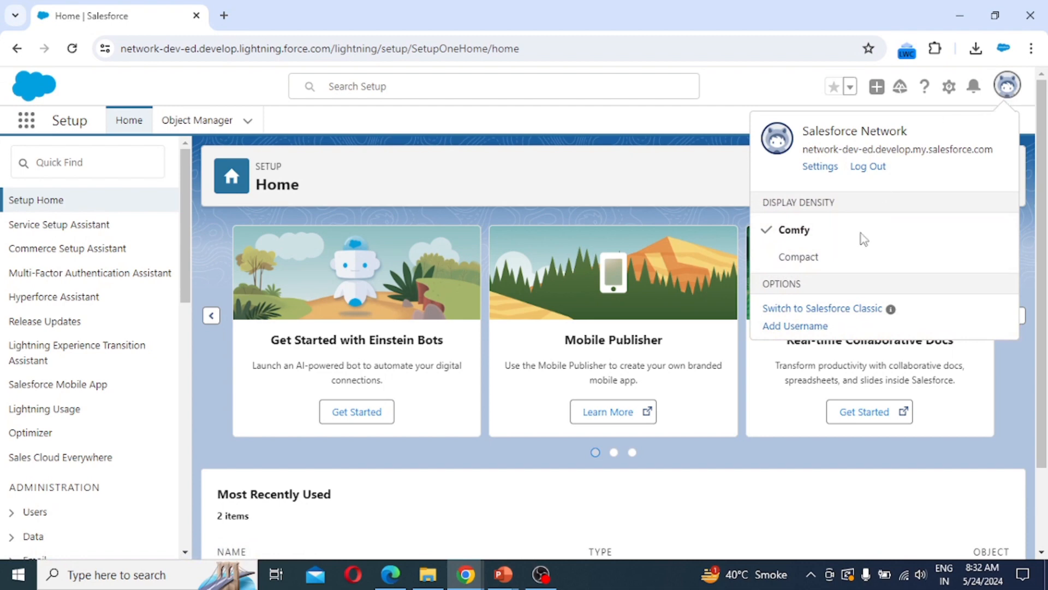
pyautogui.click(836, 316)
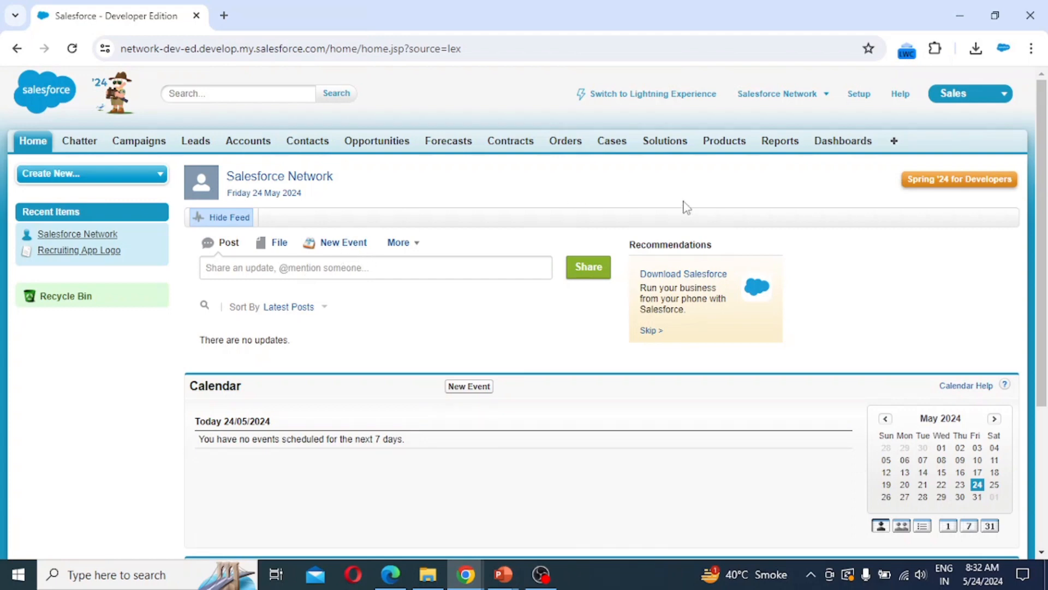
# - Open Documents from the complete list of Salesforce items and start a new document folder
pyautogui.click(896, 142)
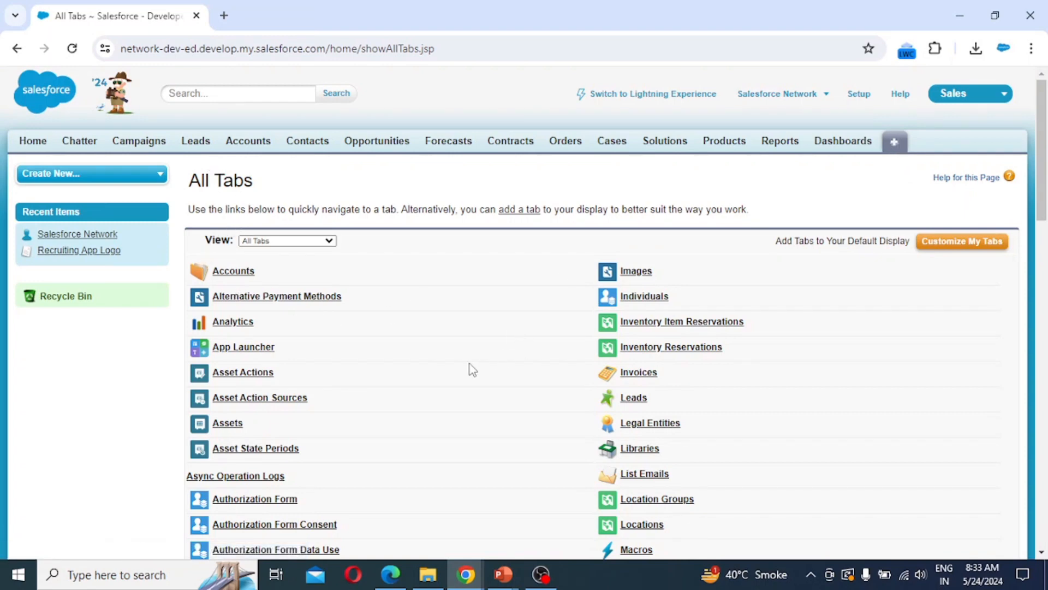
pyautogui.scroll(-12, 470, 364)
pyautogui.scroll(-8, 473, 370)
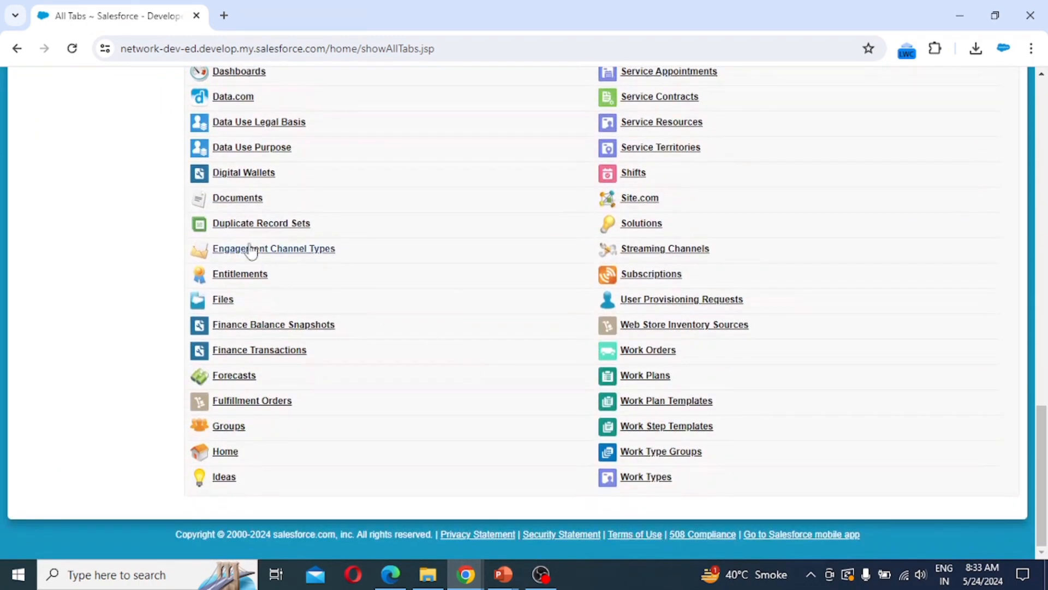
pyautogui.click(234, 202)
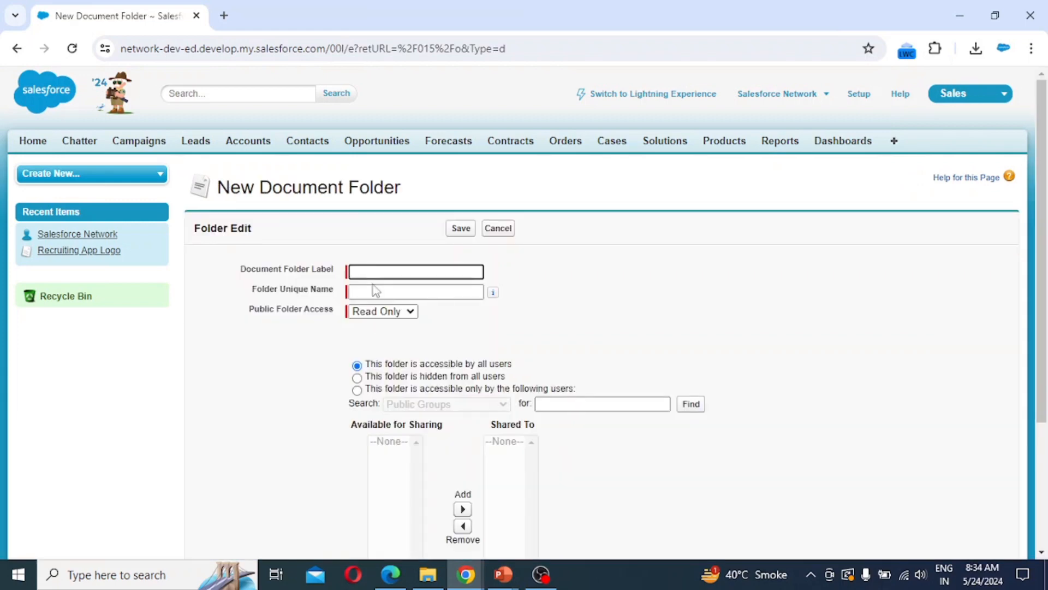
# - Create the document folder Classic Folder with unique name Classic_Folder and Read/Write public access, accessible by all users
pyautogui.write('Classic Folder')
pyautogui.press('Tab')
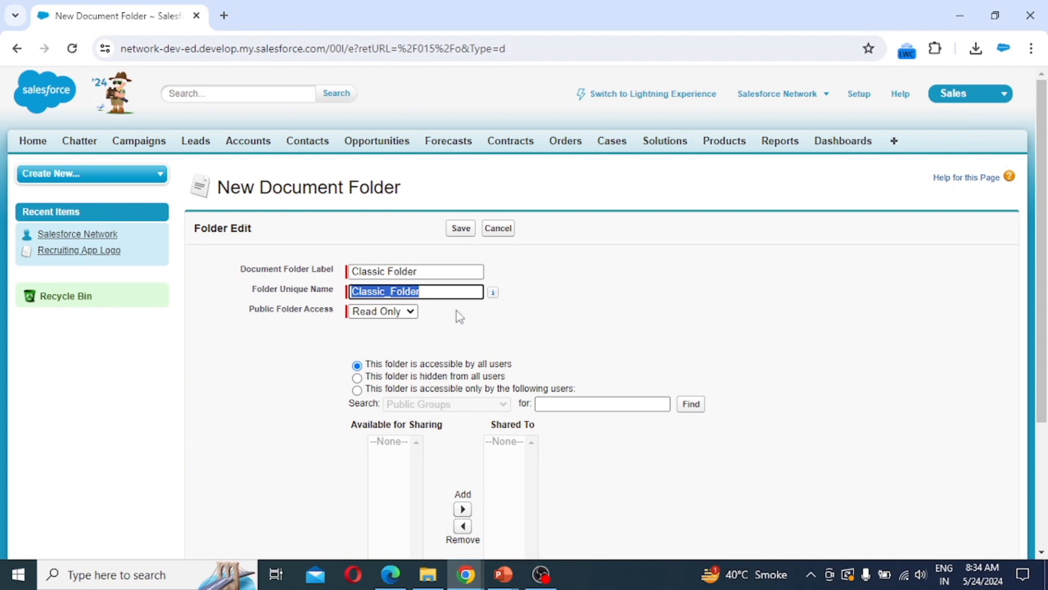
pyautogui.click(393, 314)
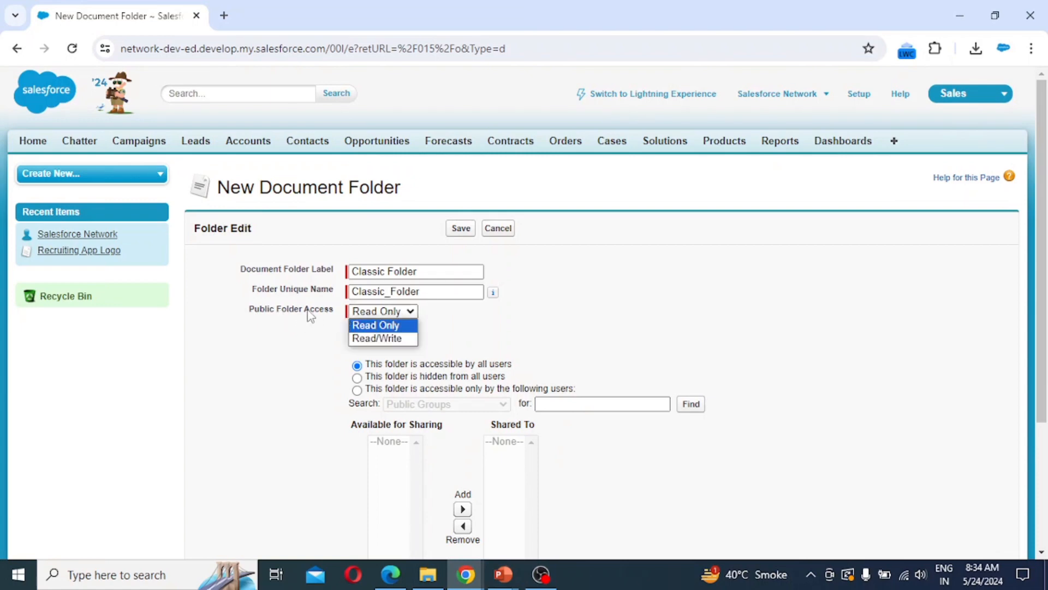
pyautogui.click(394, 338)
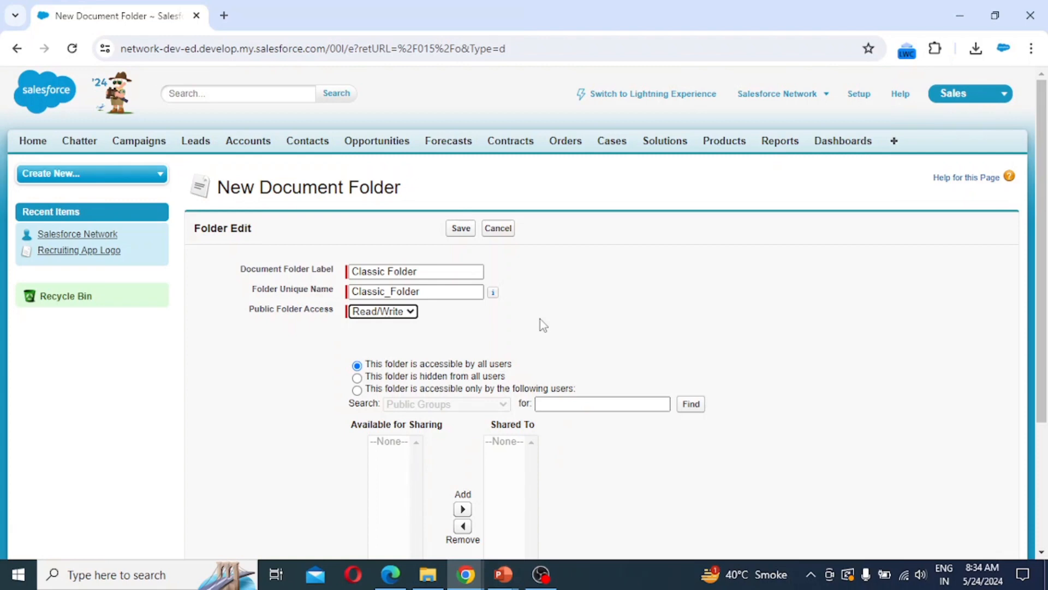
pyautogui.scroll(-3, 540, 319)
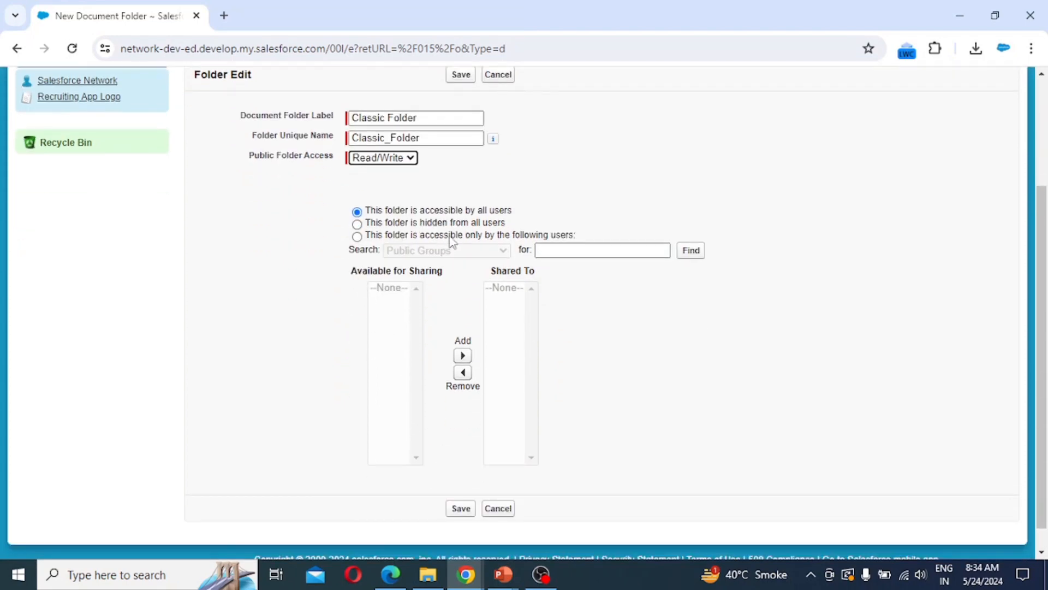
pyautogui.click(462, 509)
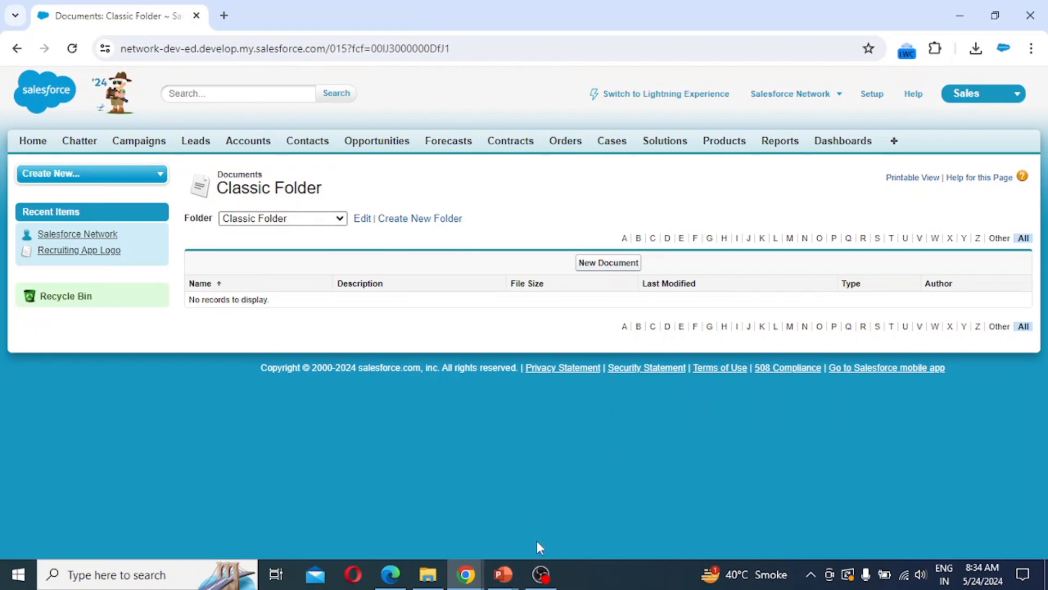
# - Start a new document in Classic Folder, name it IMS_Logo and mark it as an externally available image
pyautogui.click(609, 263)
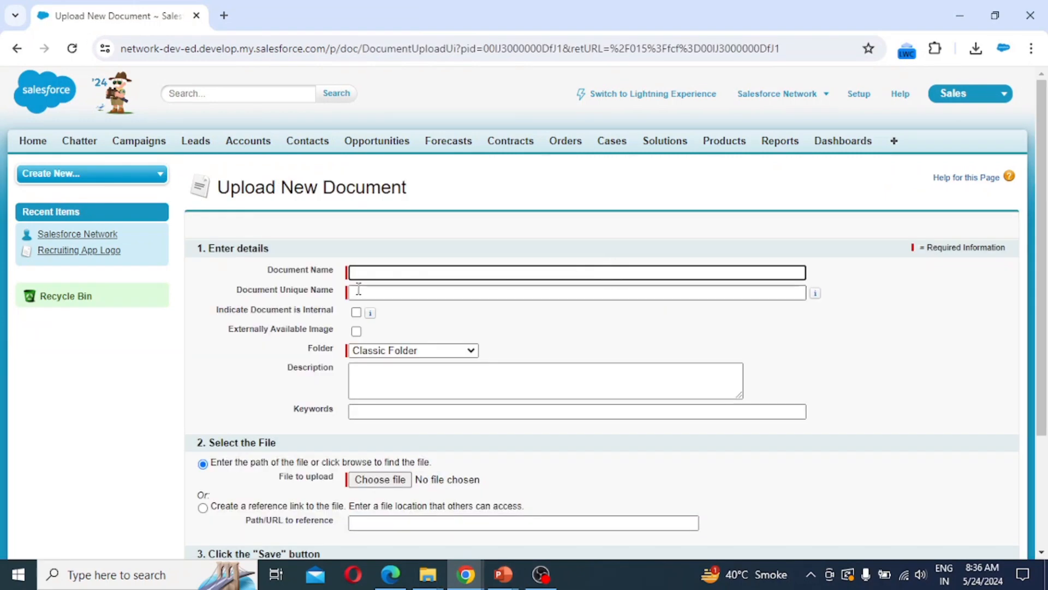
pyautogui.click(372, 273)
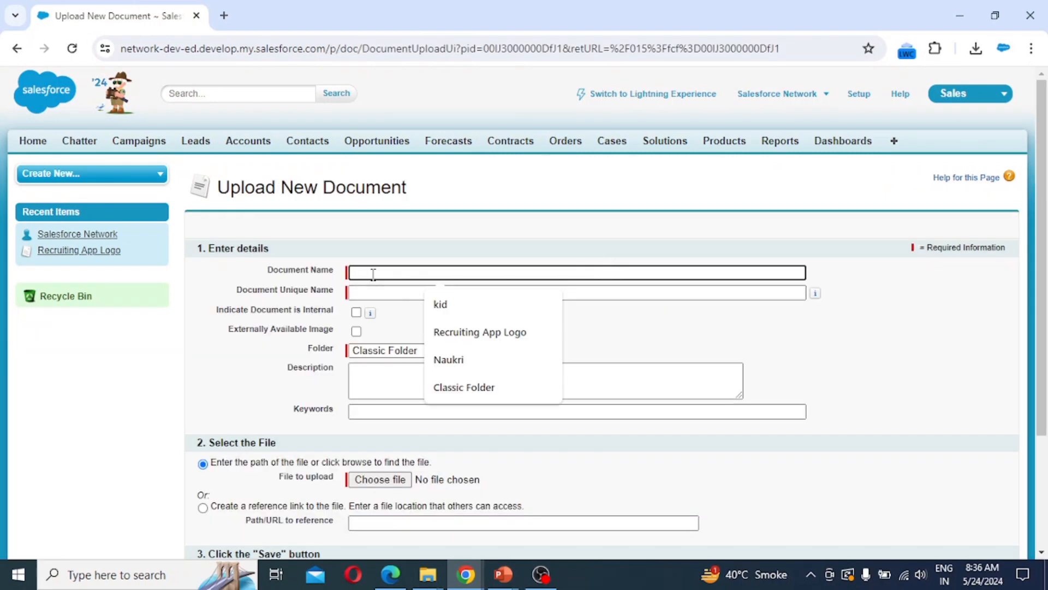
pyautogui.write('I')
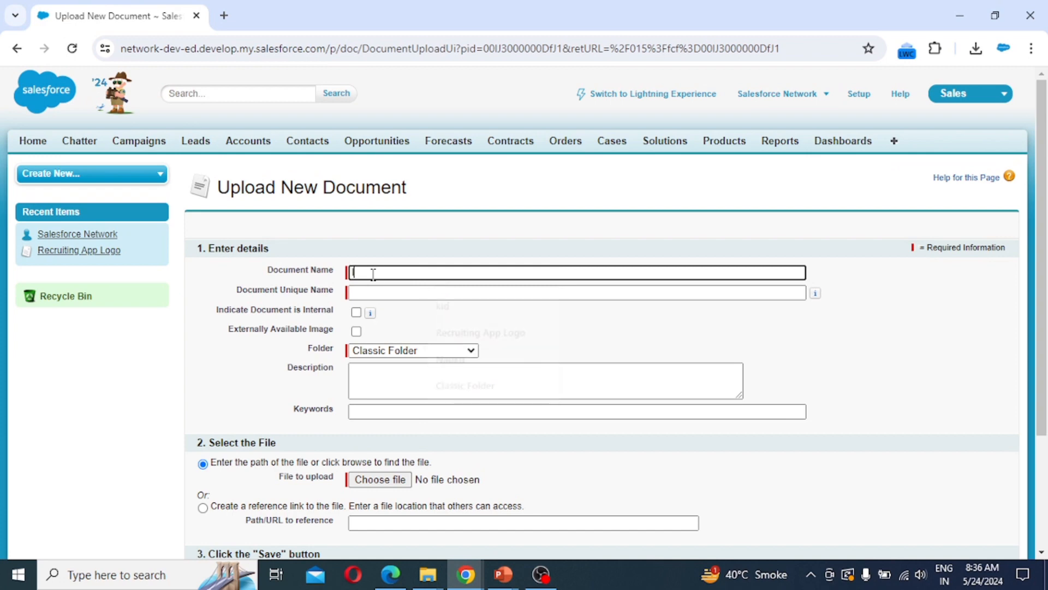
pyautogui.write('MS_ Logo')
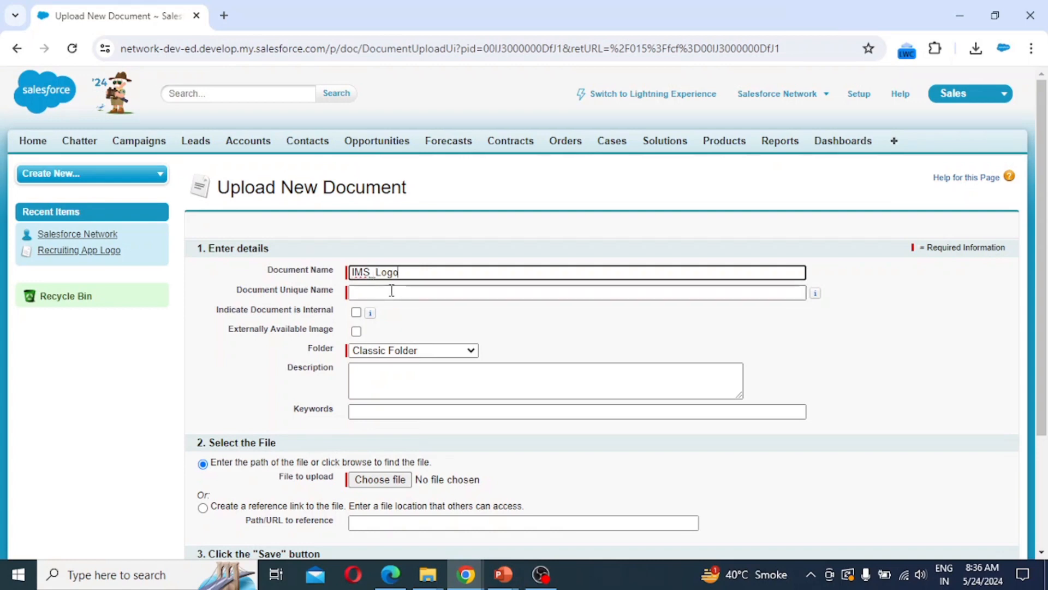
pyautogui.click(391, 291)
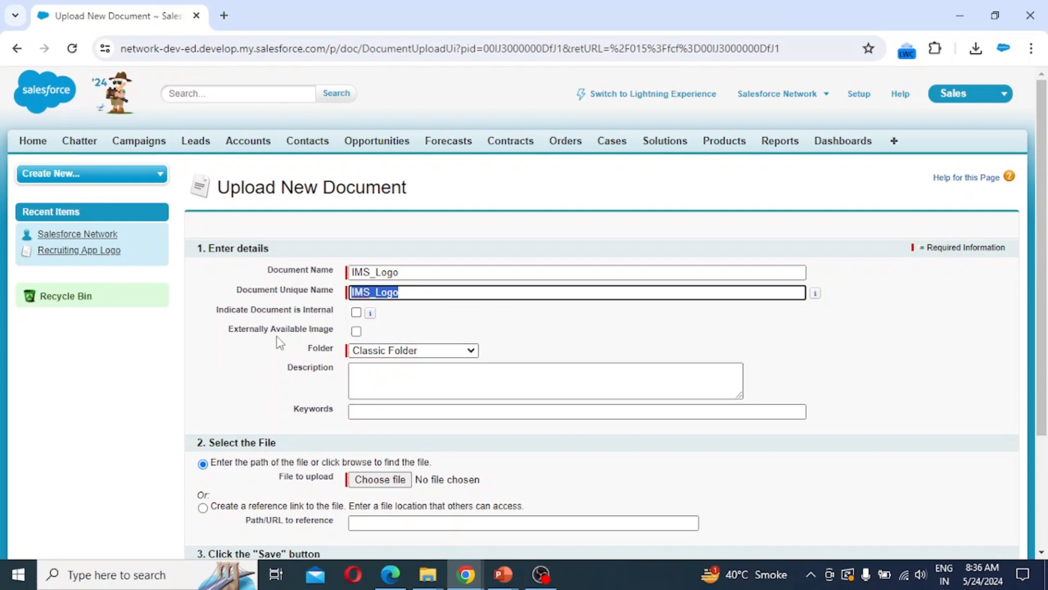
pyautogui.click(356, 332)
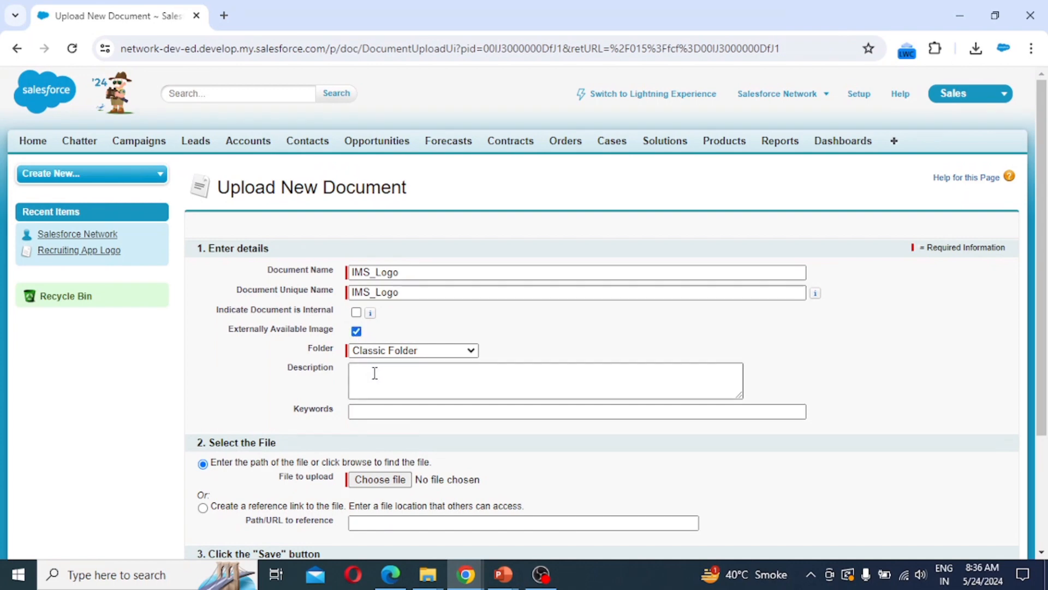
# - Choose the IMS image from the Desktop as the file to upload, save the document and check its image preview
pyautogui.scroll(-2, 406, 432)
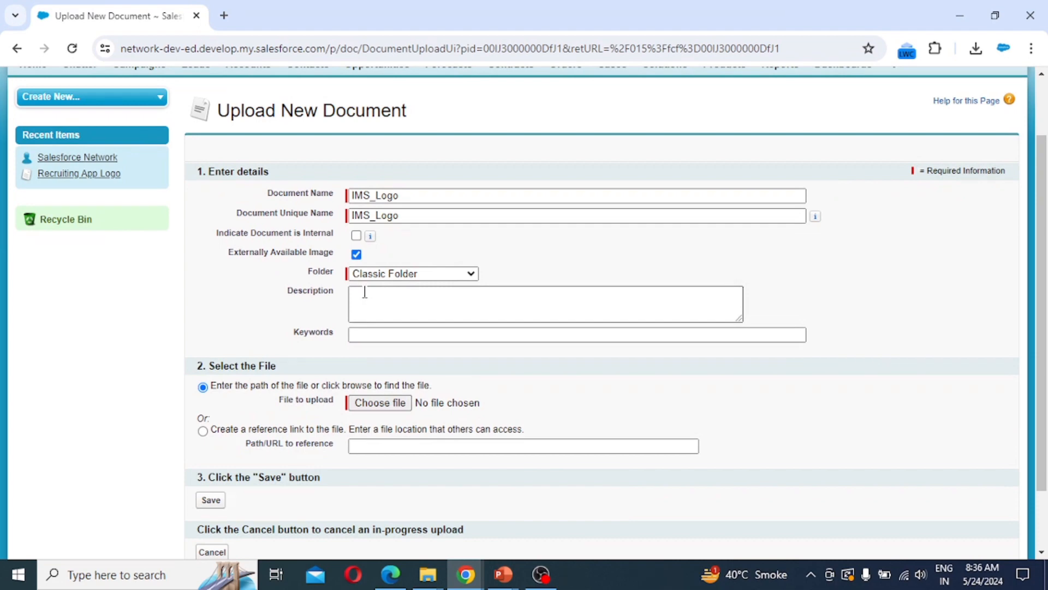
pyautogui.click(388, 408)
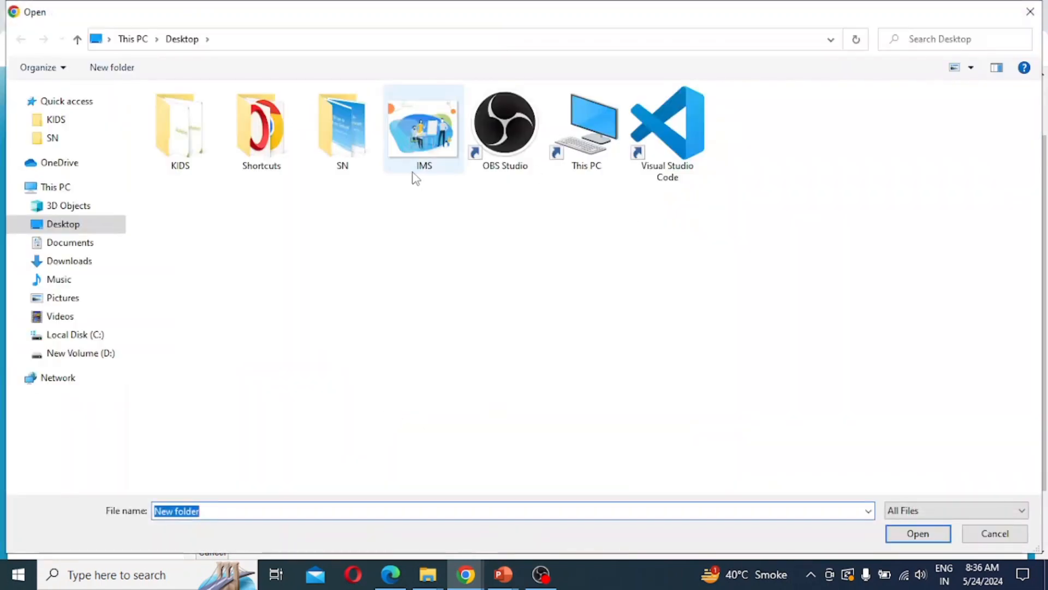
pyautogui.click(423, 164)
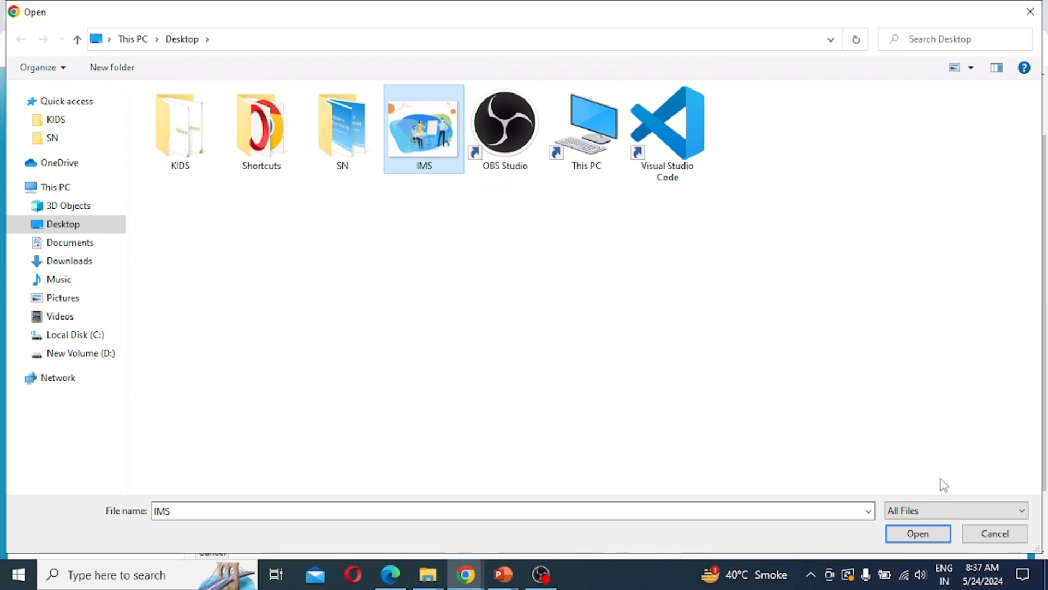
pyautogui.click(918, 534)
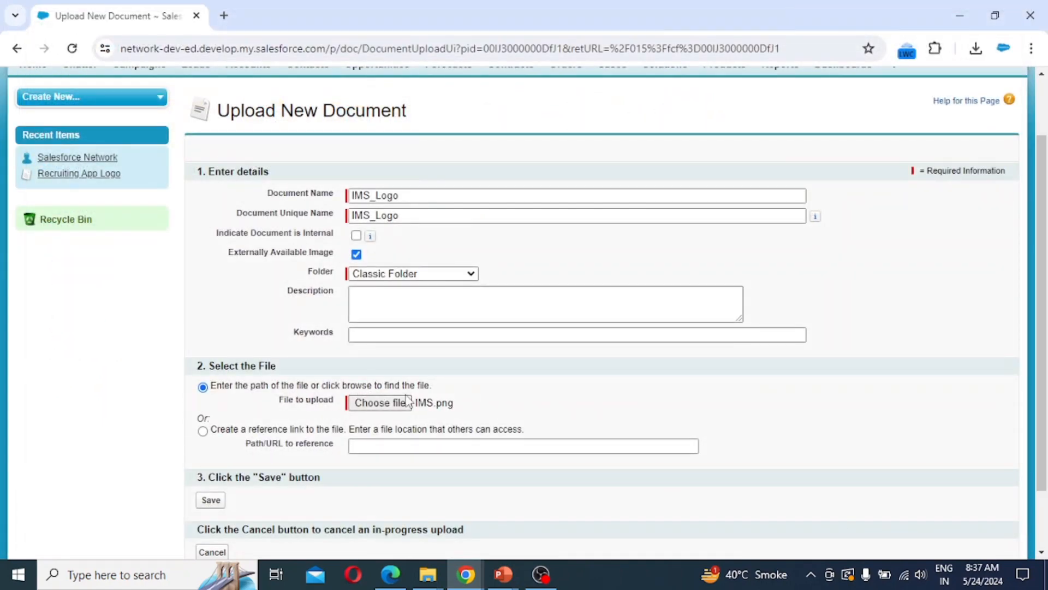
pyautogui.click(212, 501)
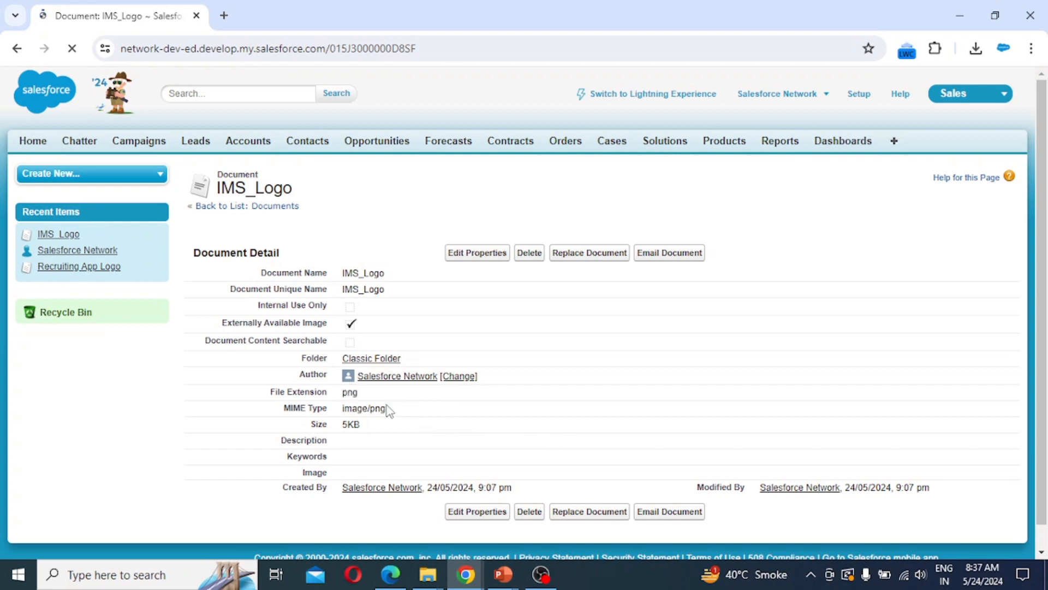
pyautogui.scroll(-3, 437, 382)
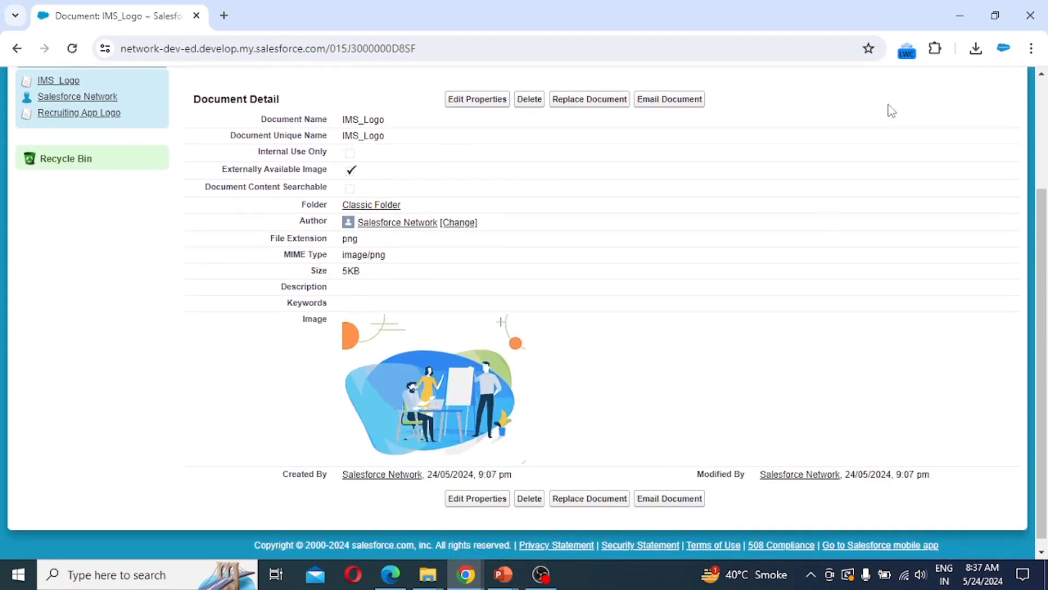
pyautogui.scroll(3, 333, 201)
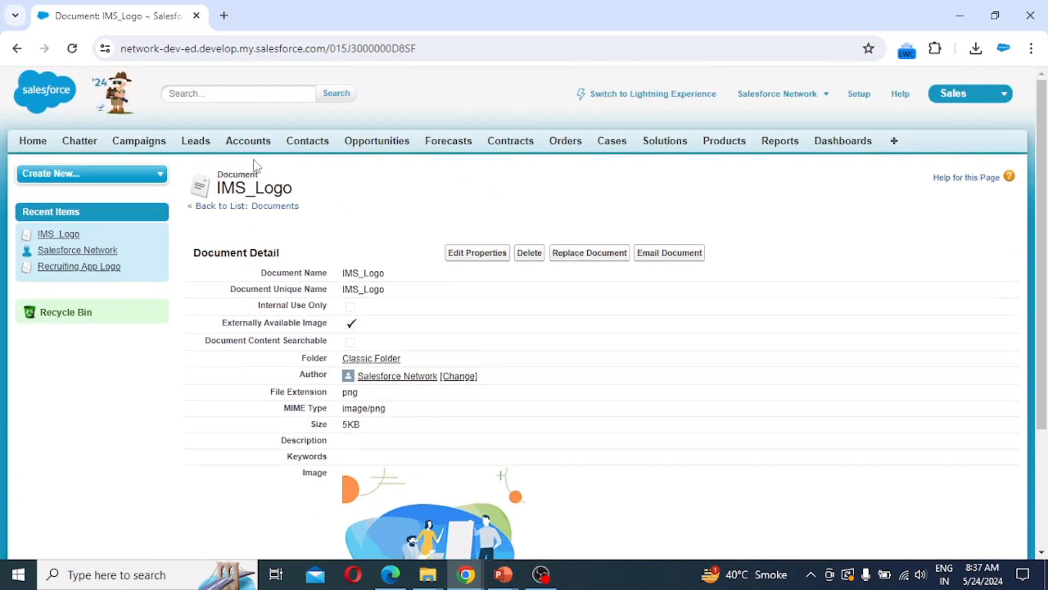
# - Open the Apps page in Setup, found in the Create group of the Build section
pyautogui.click(864, 104)
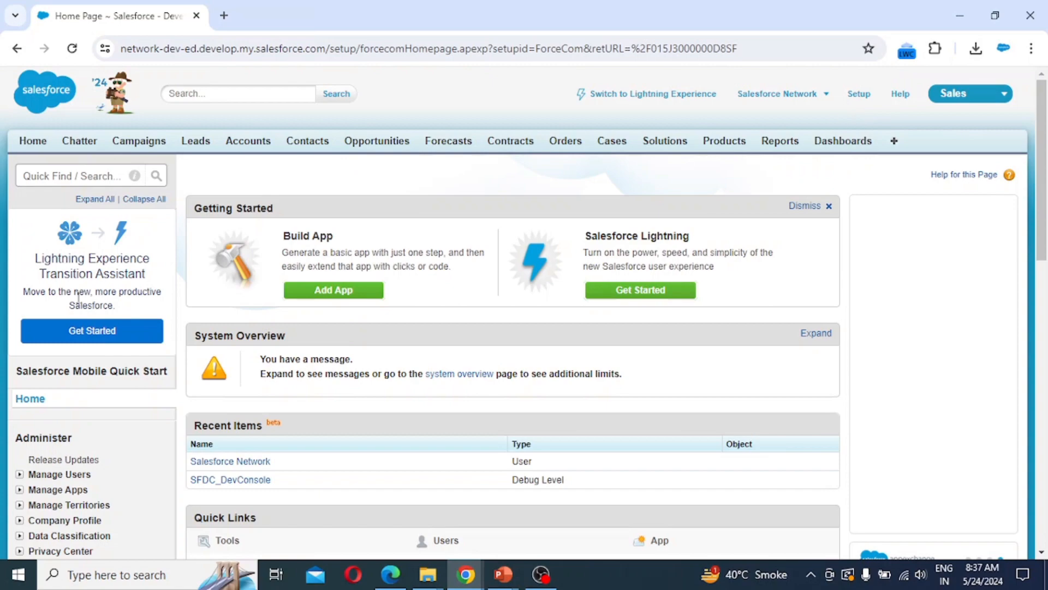
pyautogui.scroll(-3, 87, 470)
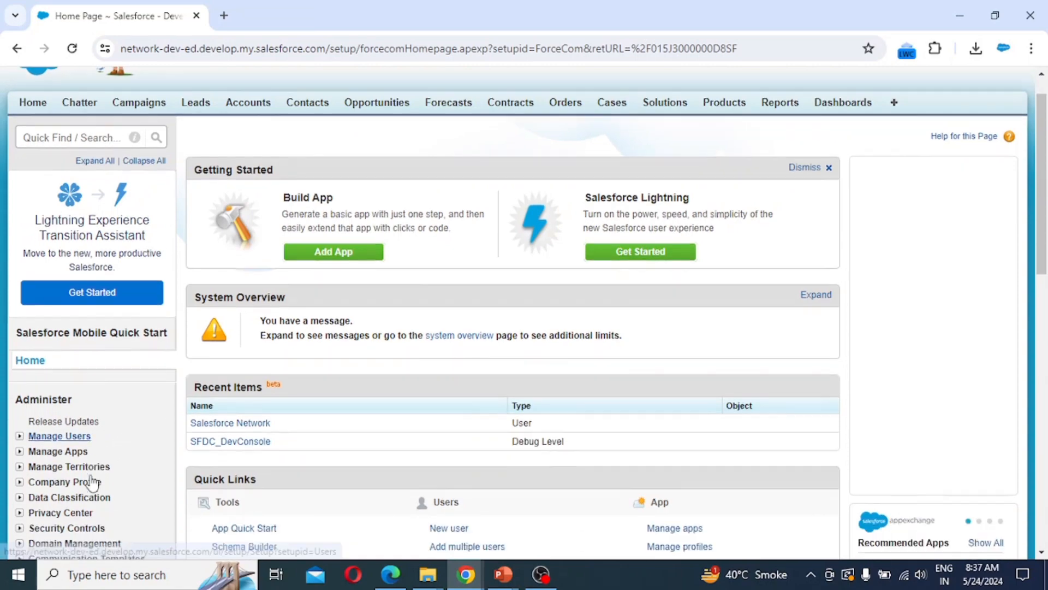
pyautogui.scroll(-3, 70, 331)
pyautogui.scroll(-4, 70, 330)
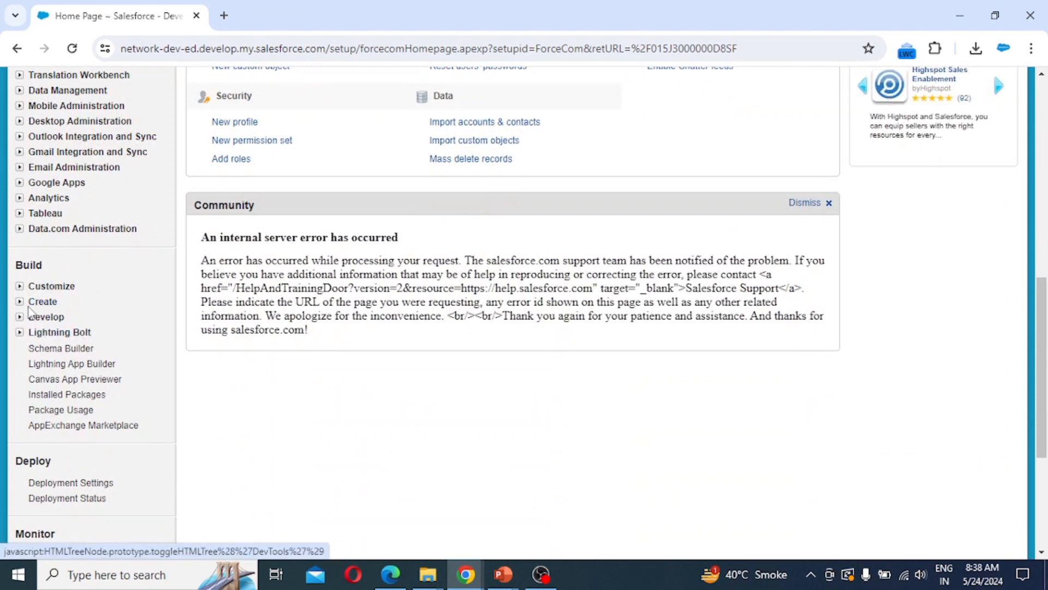
pyautogui.click(20, 303)
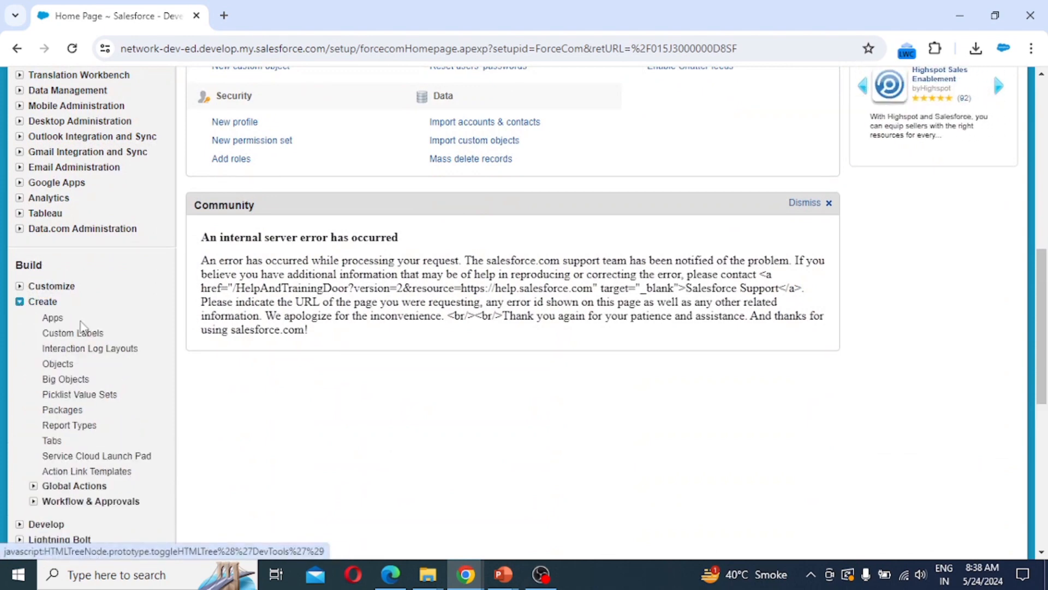
pyautogui.click(53, 318)
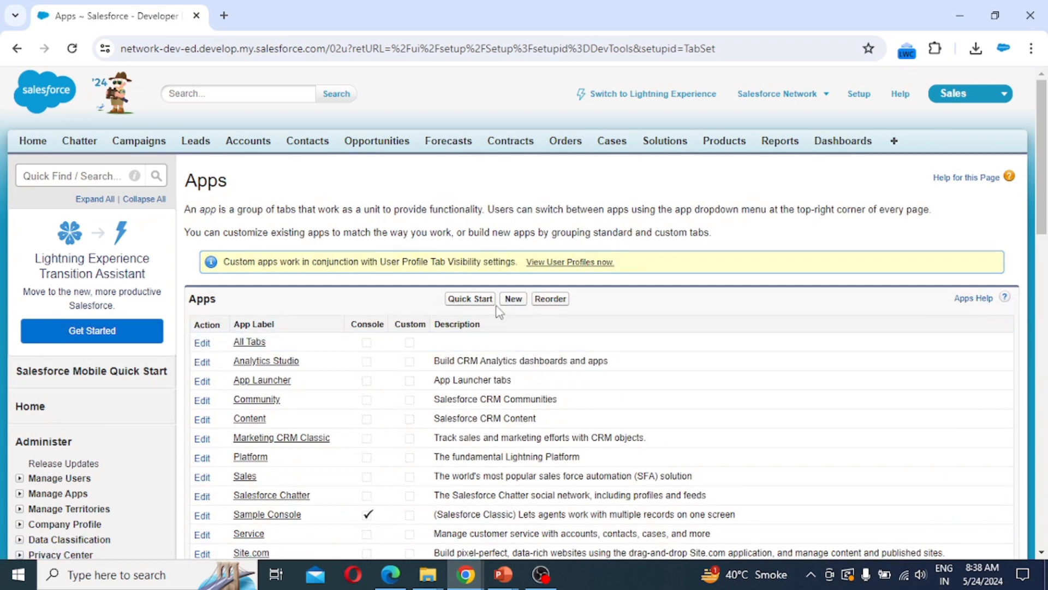
# - Start a new app of type Custom app and set its label and name to IMS
pyautogui.scroll(-1, 252, 412)
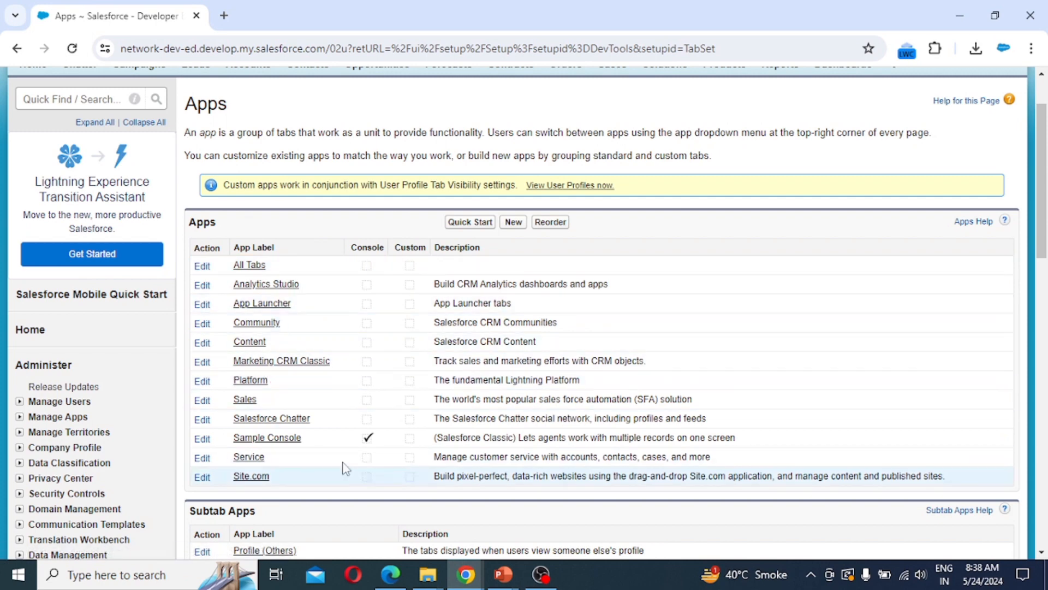
pyautogui.click(513, 221)
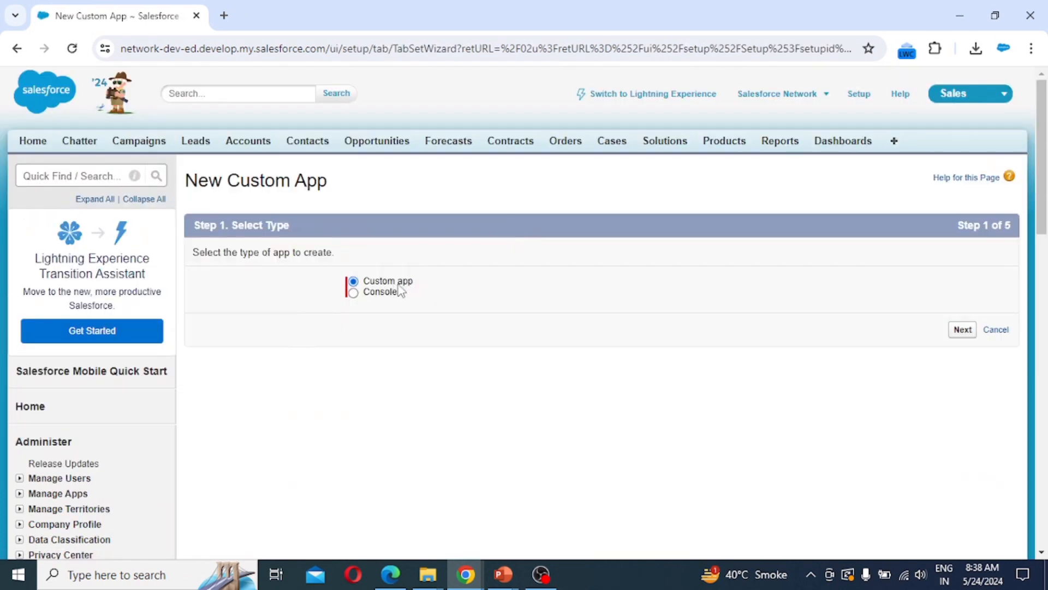
pyautogui.click(961, 331)
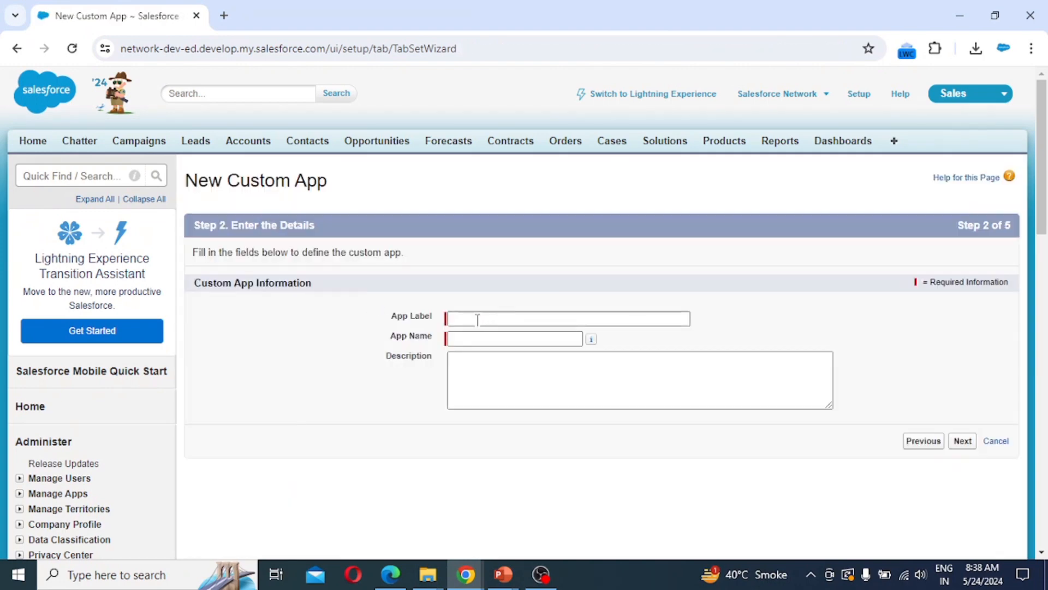
pyautogui.click(478, 320)
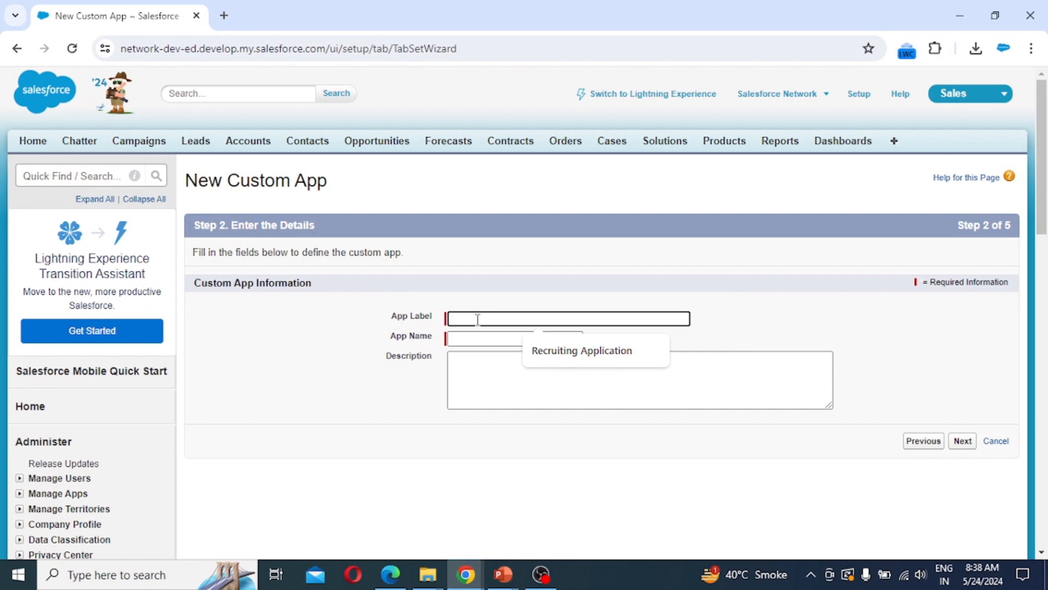
pyautogui.write('IMS')
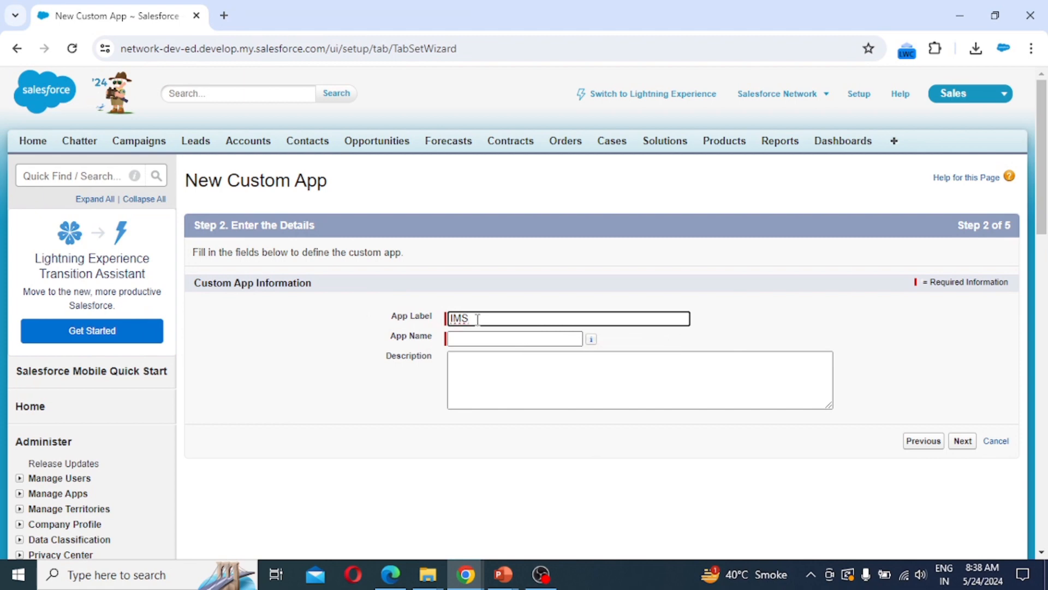
pyautogui.press('Tab')
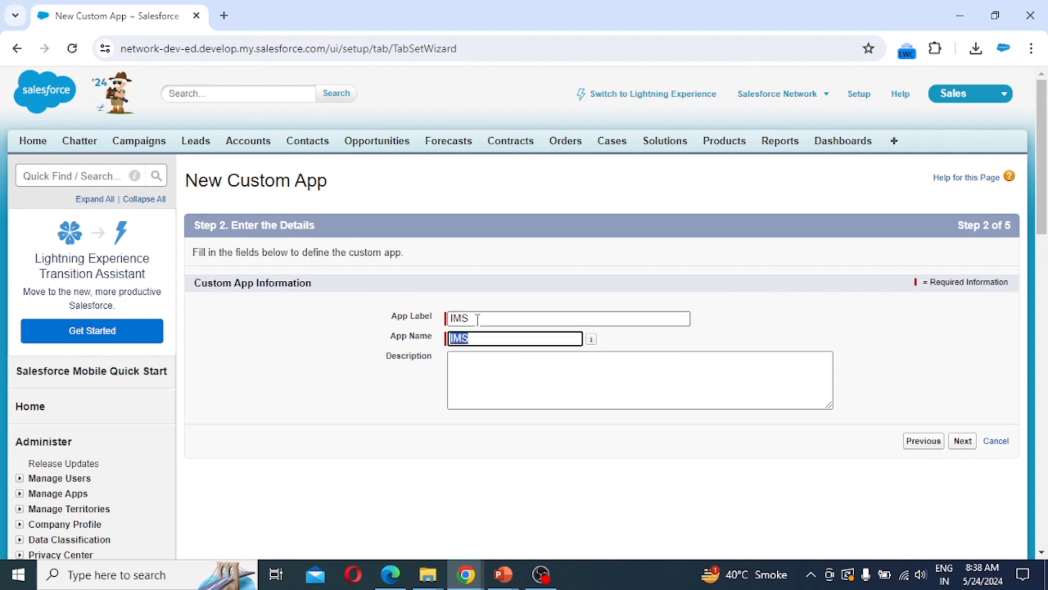
# - Describe the custom app as Institute Management System and continue to the logo step
pyautogui.press('Tab')
pyautogui.press('Tab')
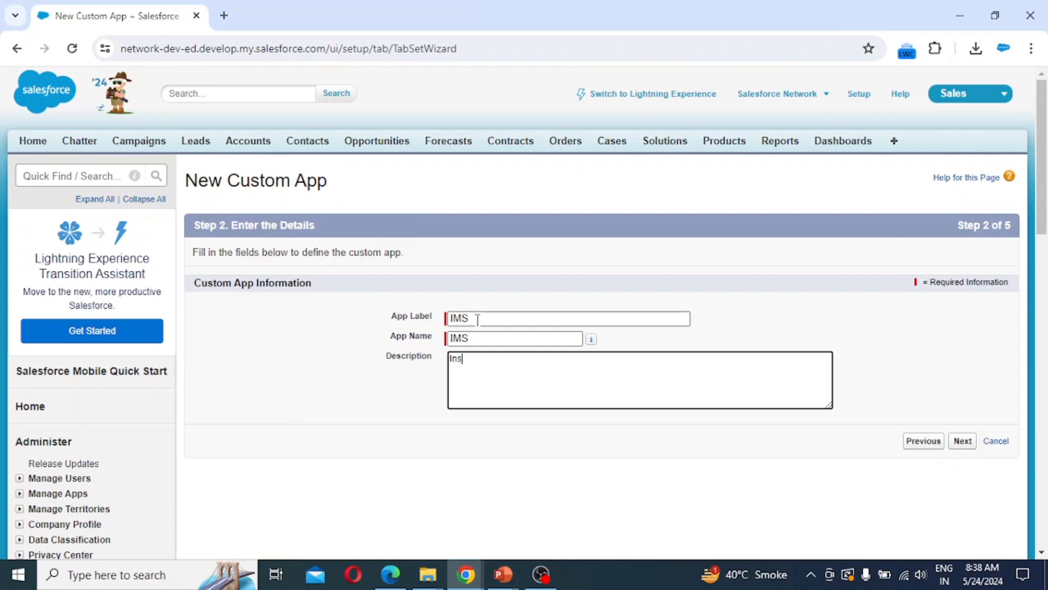
pyautogui.write('Institute Management System')
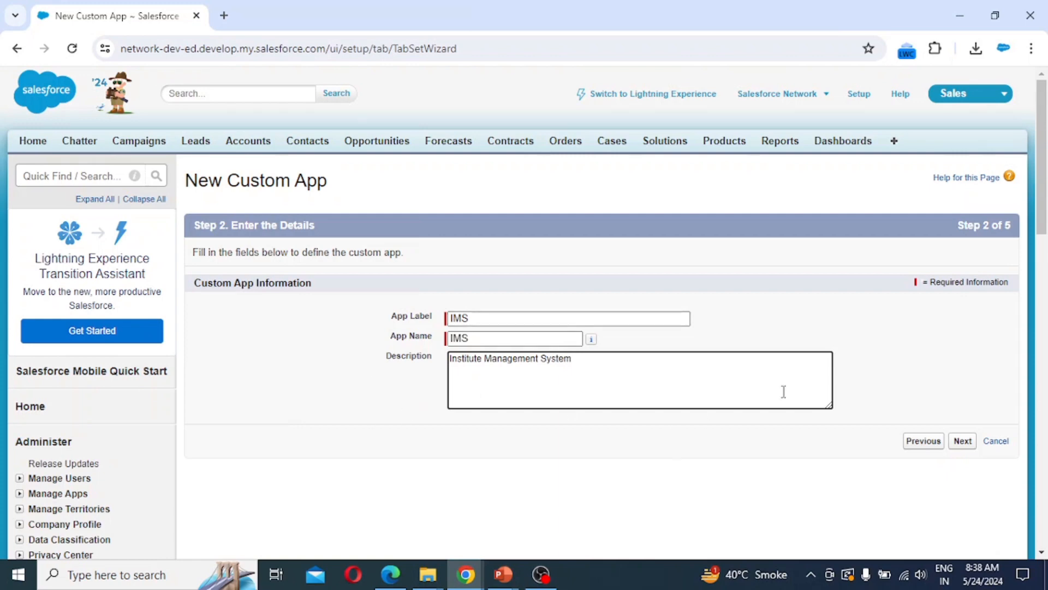
pyautogui.click(962, 442)
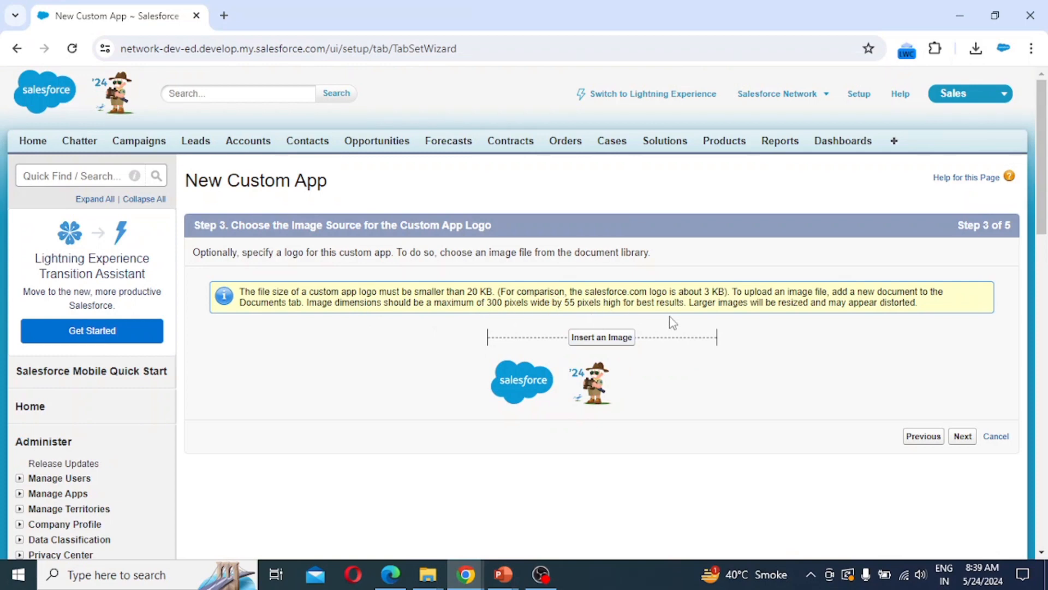
# - Insert the IMS_Logo image from Classic Folder as the custom app's logo and continue to the tab selection
pyautogui.click(602, 338)
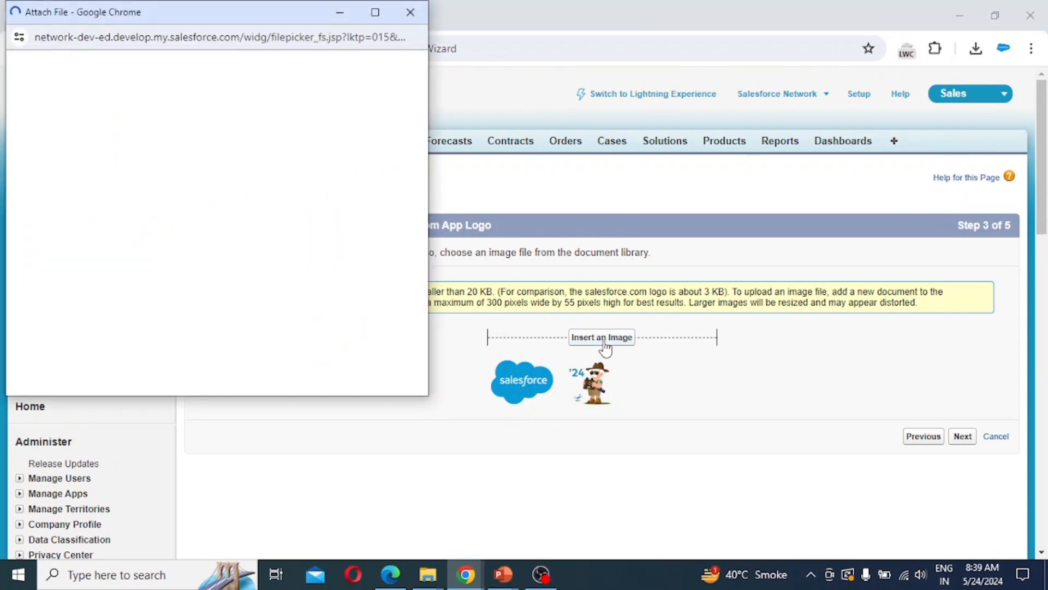
pyautogui.click(127, 65)
pyautogui.click(116, 95)
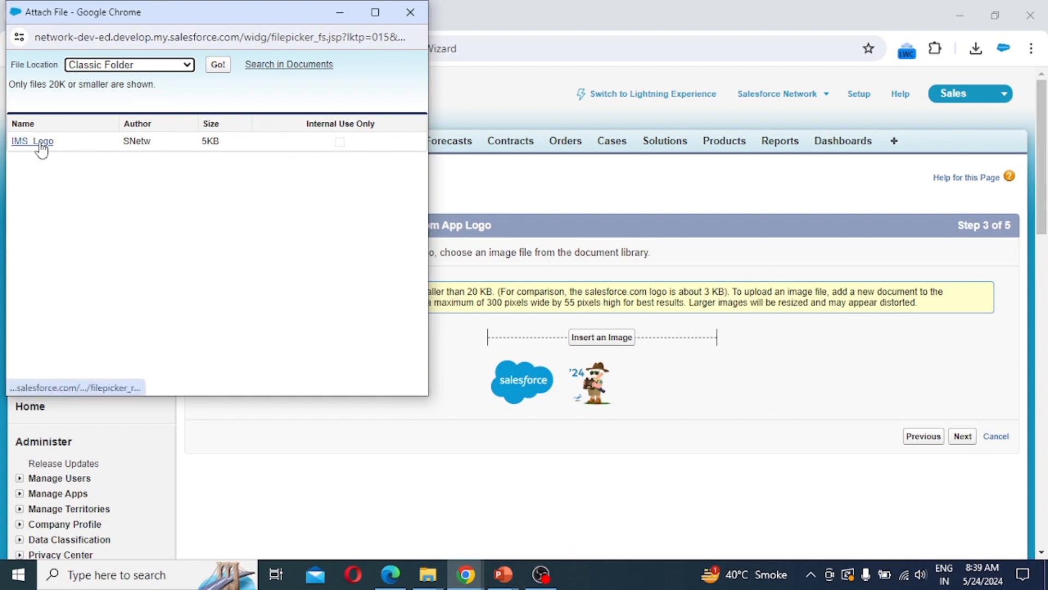
pyautogui.click(38, 141)
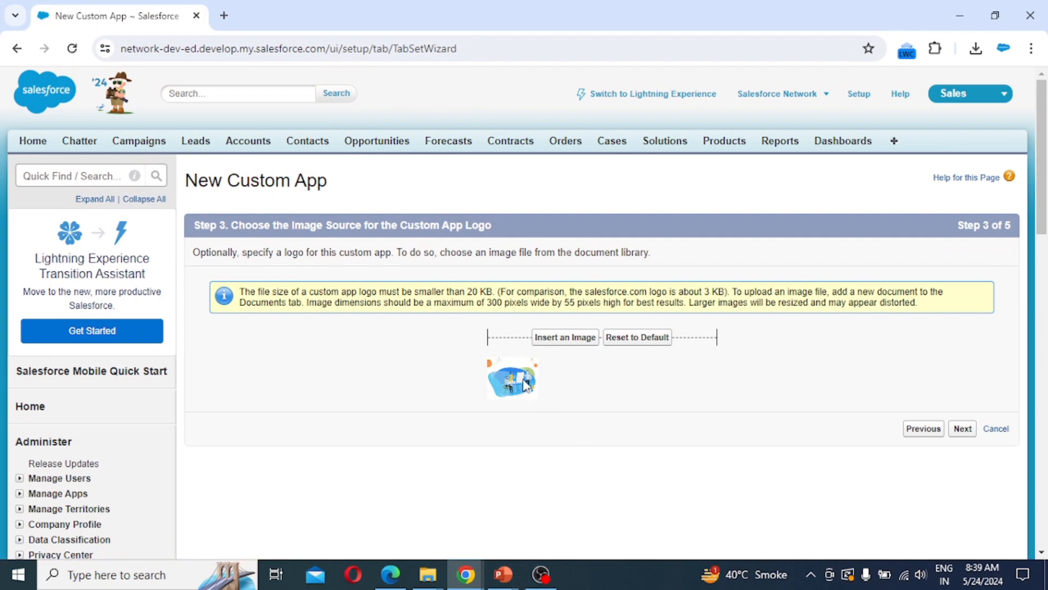
pyautogui.click(962, 431)
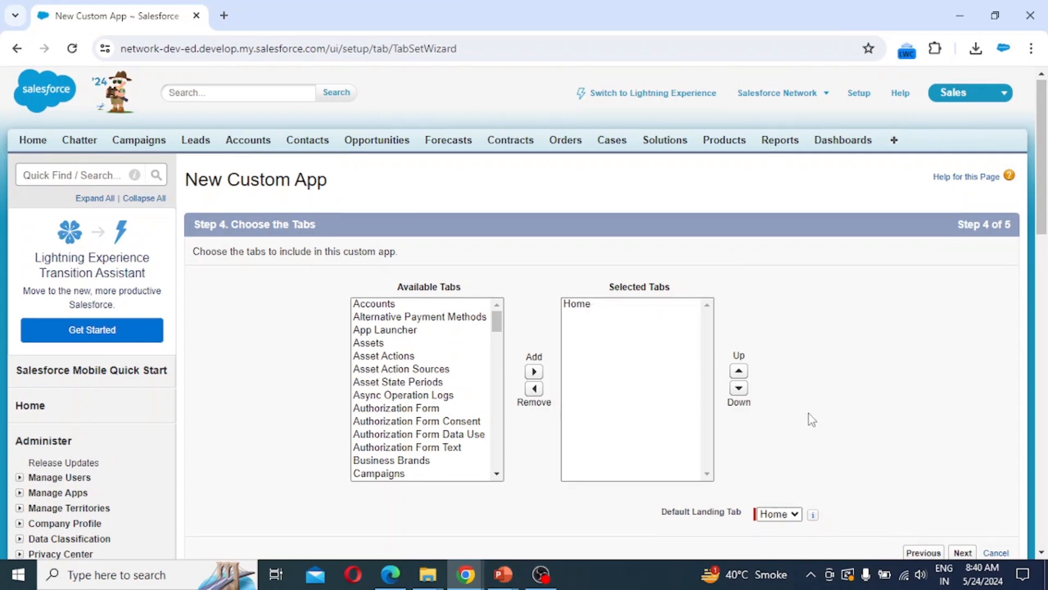
# - Keep Home as the app's only selected tab and default landing tab, and continue to the profile assignment
pyautogui.scroll(-1, 807, 415)
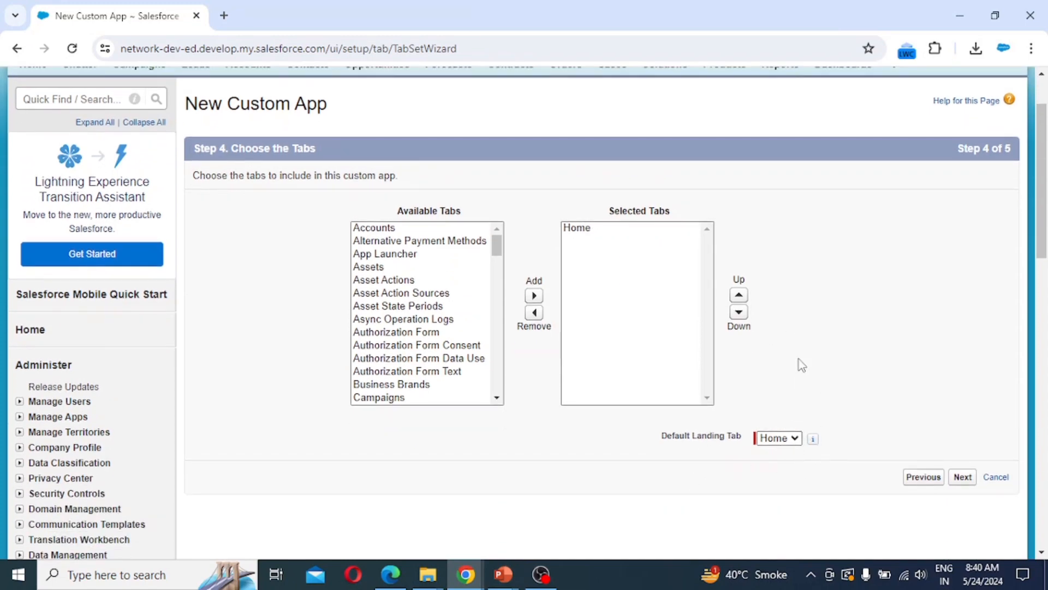
pyautogui.scroll(1, 492, 349)
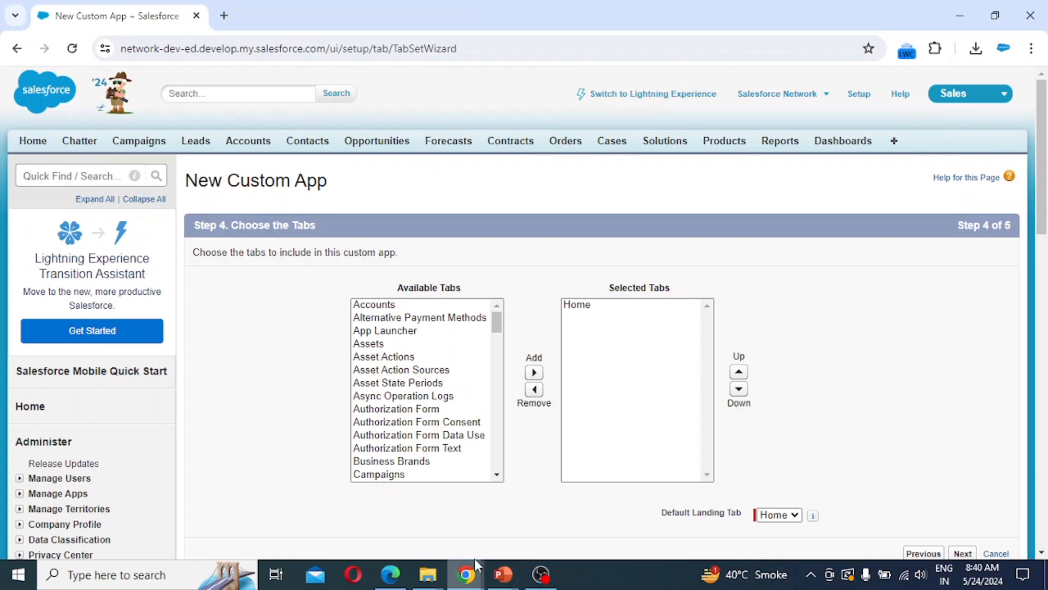
pyautogui.scroll(-2, 951, 495)
pyautogui.click(960, 478)
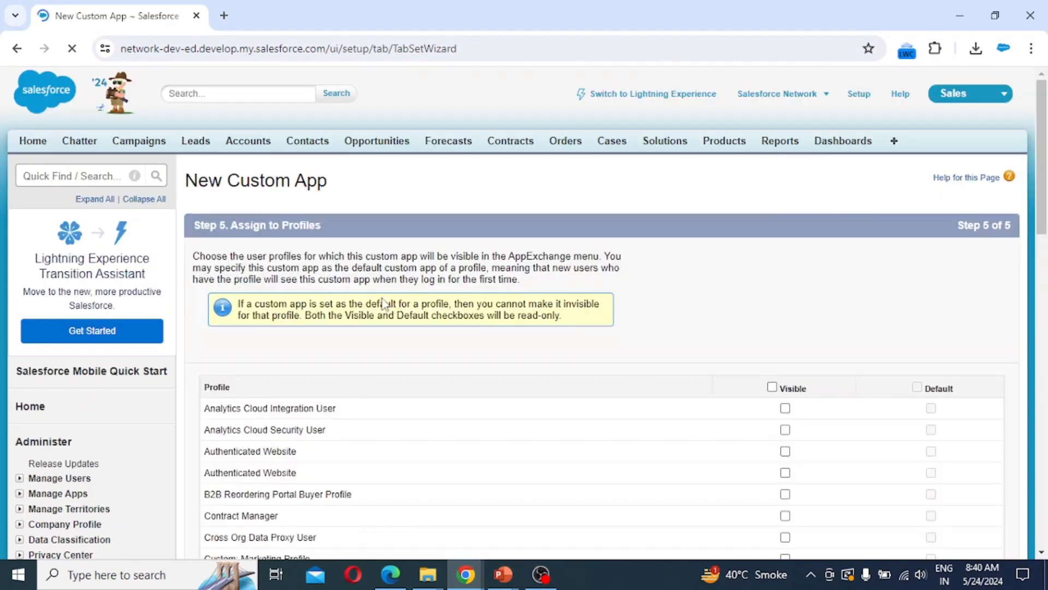
# - Make the custom app visible to all profiles and save it
pyautogui.scroll(-1, 382, 392)
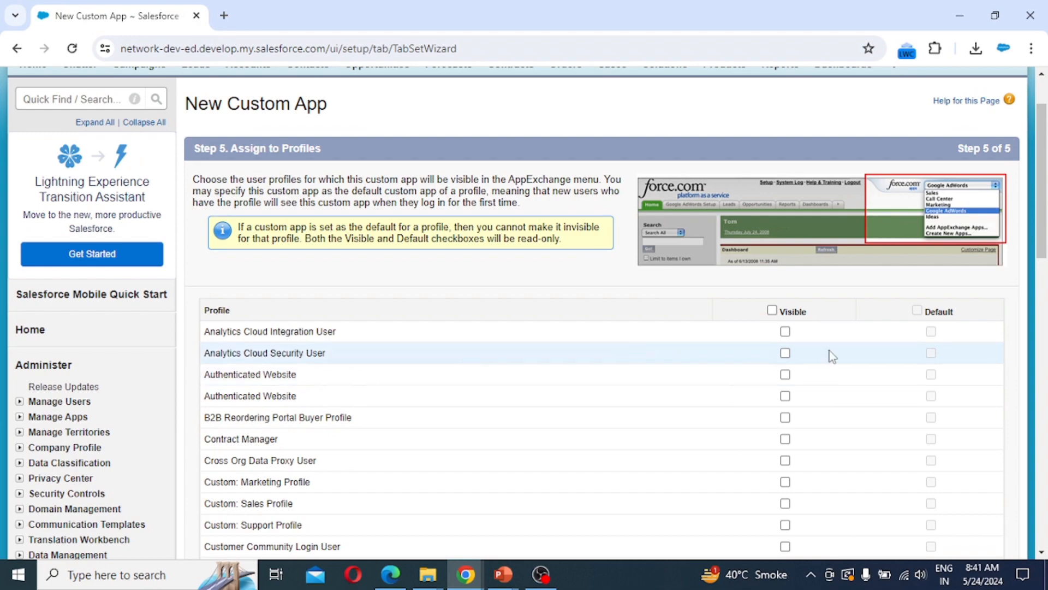
pyautogui.click(772, 310)
pyautogui.scroll(-3, 463, 411)
pyautogui.scroll(-6, 463, 410)
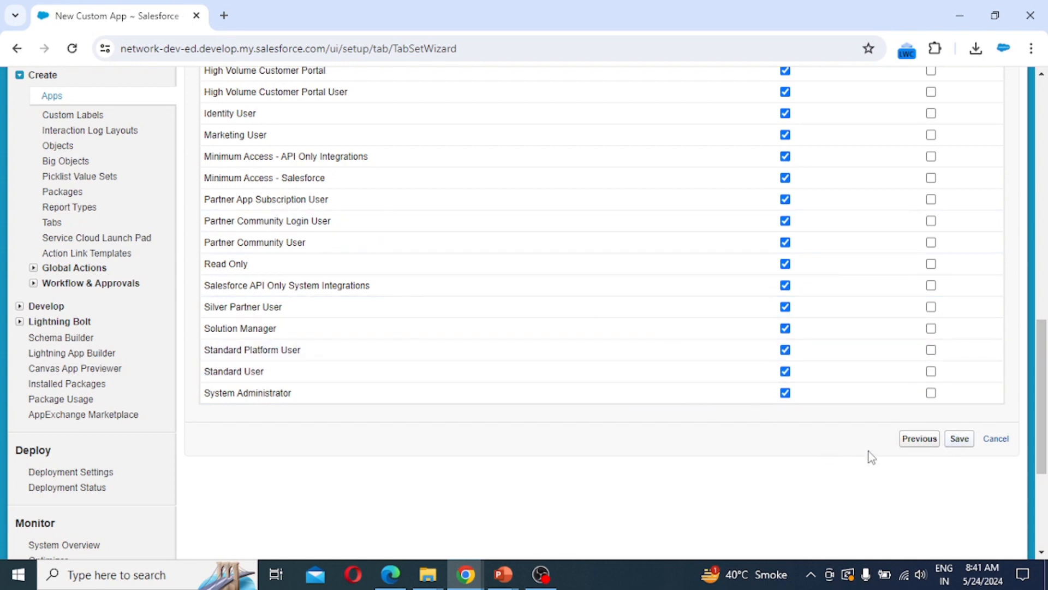
pyautogui.click(962, 442)
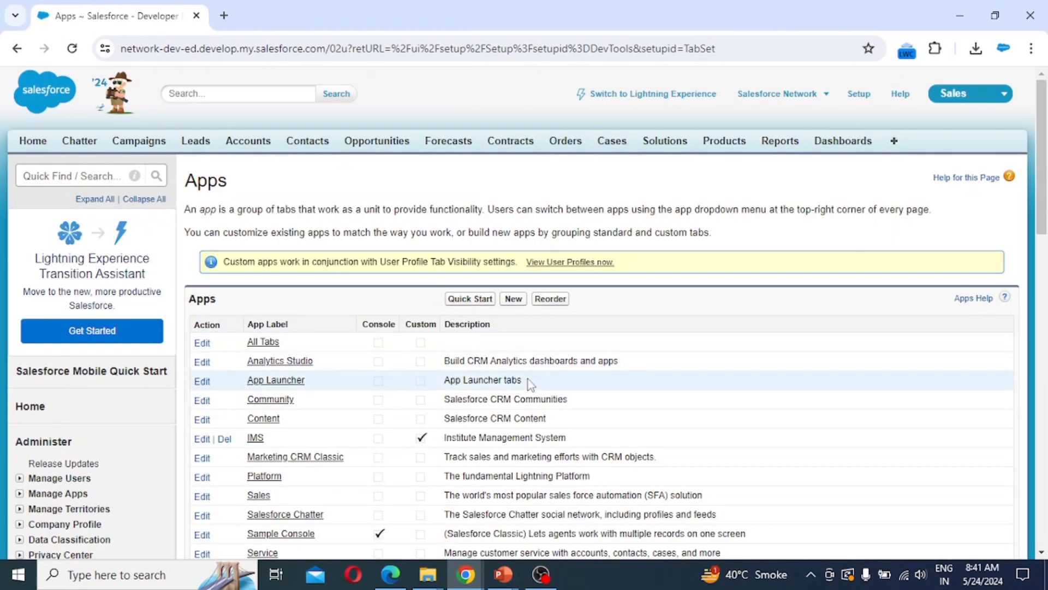
# - Open the custom Objects page in Setup, found in the Create group of the Build section
pyautogui.scroll(-1, 529, 379)
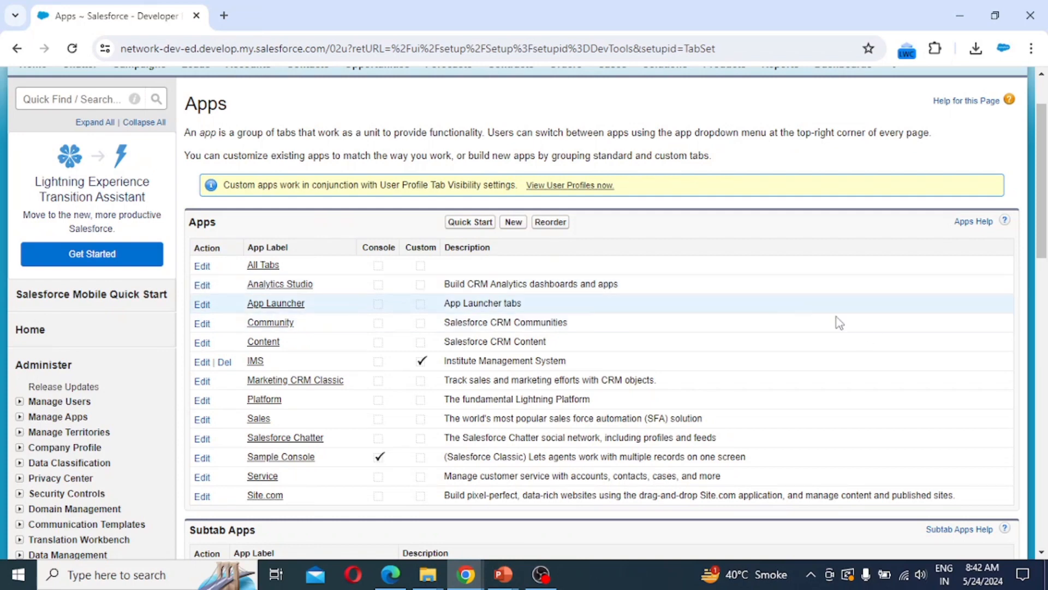
pyautogui.scroll(2, 844, 335)
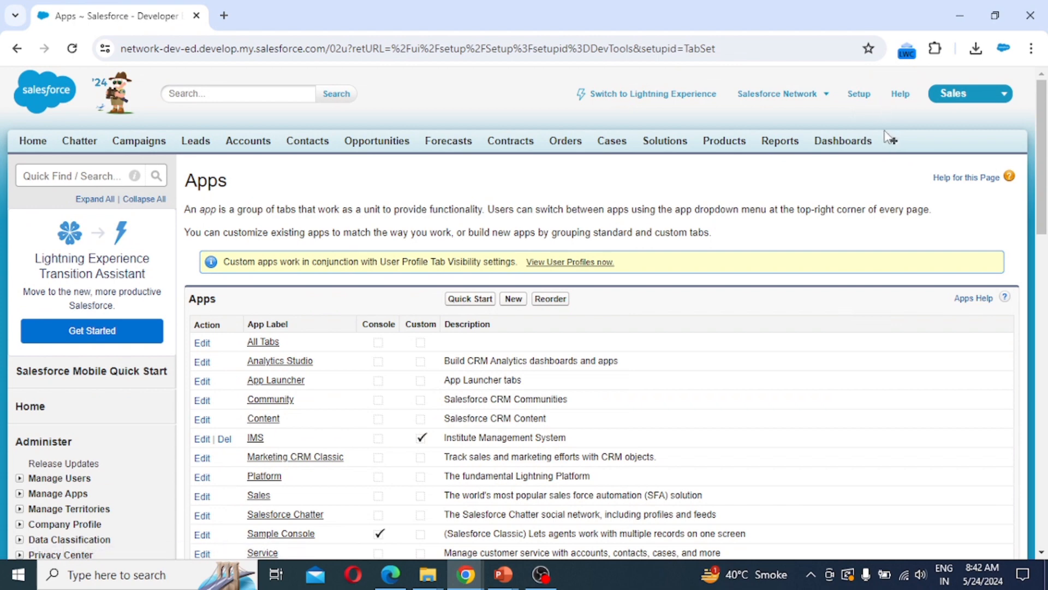
pyautogui.click(860, 98)
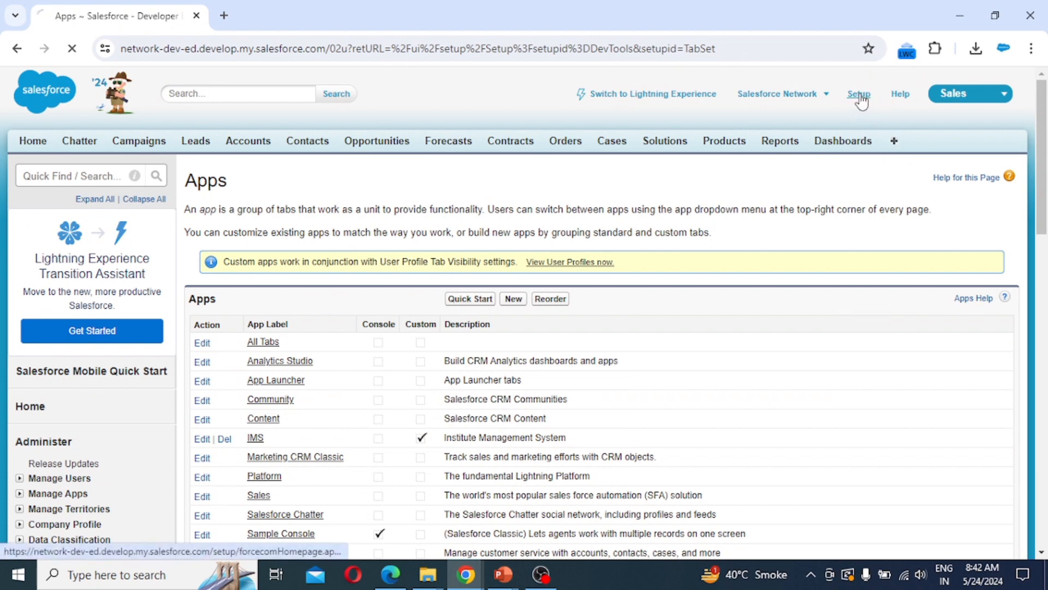
pyautogui.scroll(-5, 77, 382)
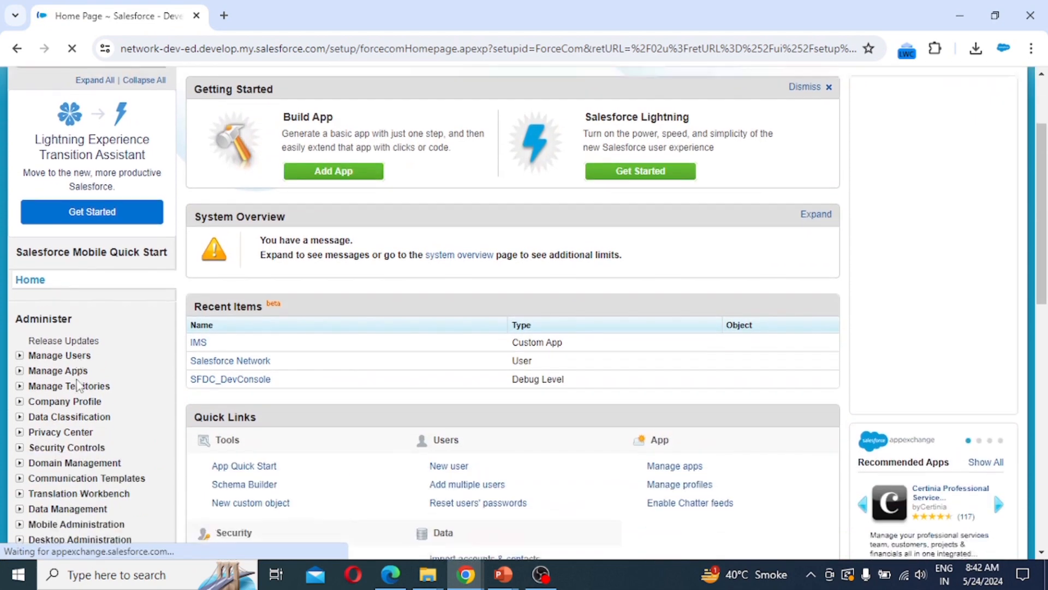
pyautogui.scroll(-3, 79, 383)
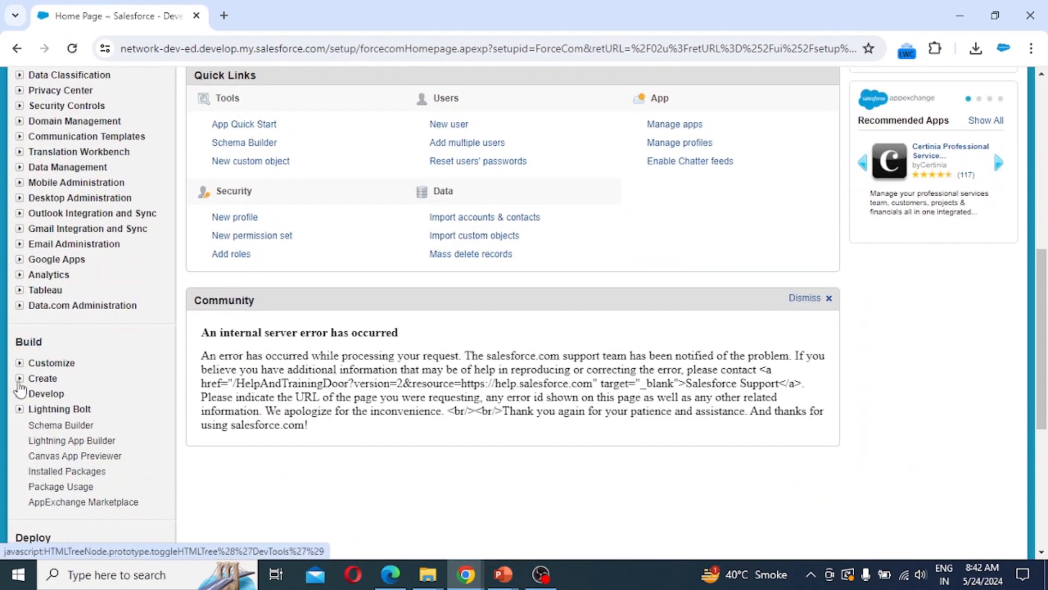
pyautogui.click(19, 378)
pyautogui.scroll(-1, 53, 385)
pyautogui.click(58, 363)
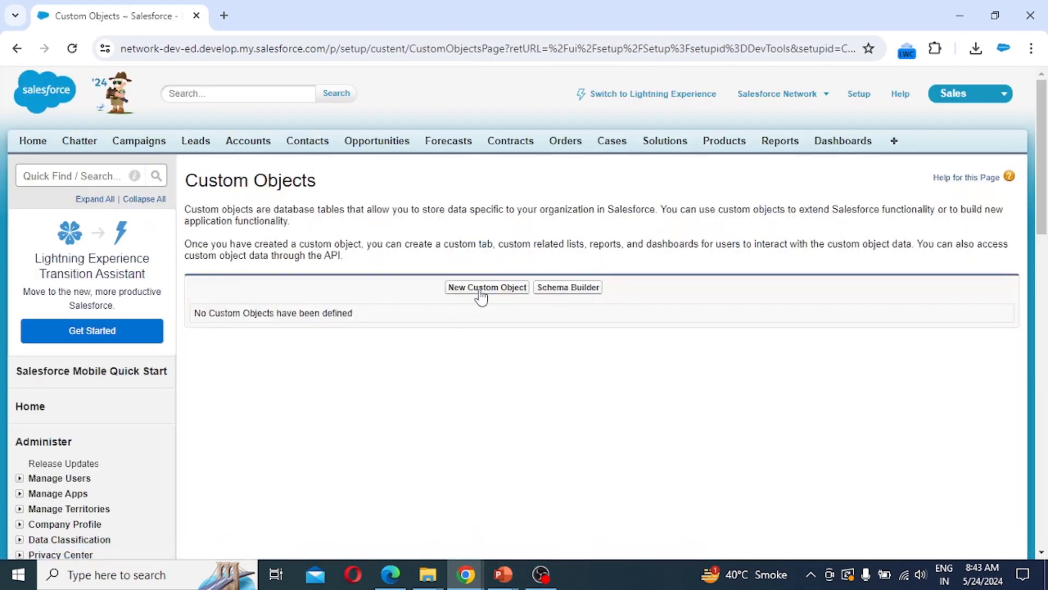
# - Start a new custom object with the label Registration and the plural label Registrations
pyautogui.click(481, 296)
pyautogui.click(370, 320)
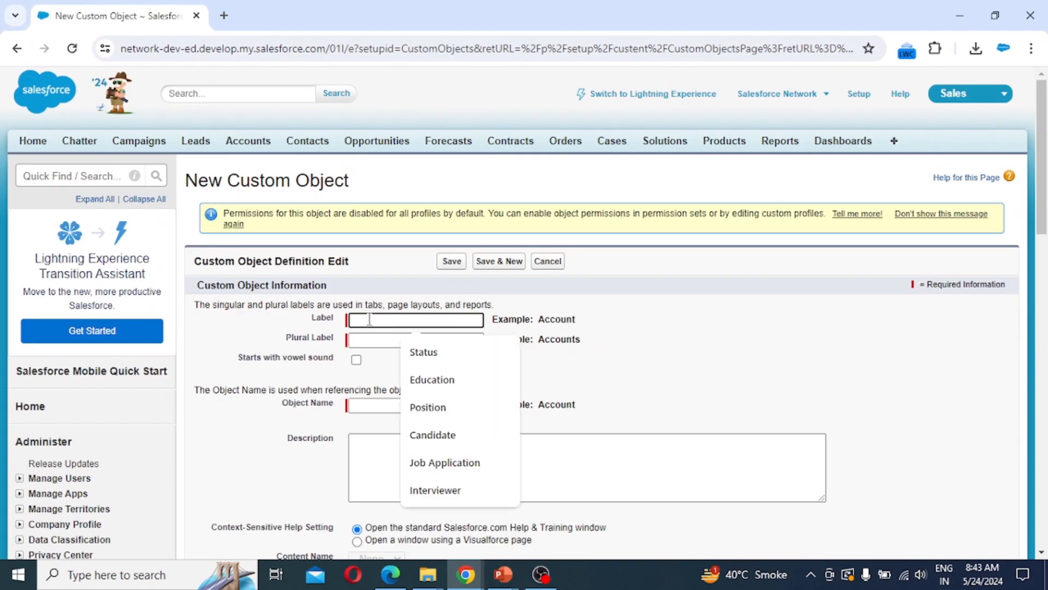
pyautogui.write('Re')
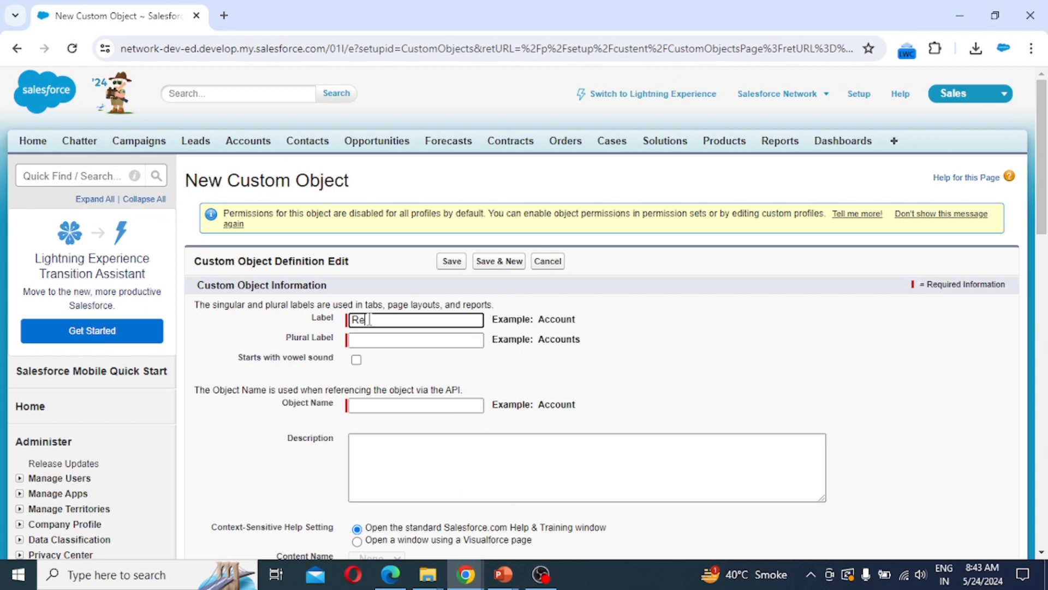
pyautogui.write('gistration')
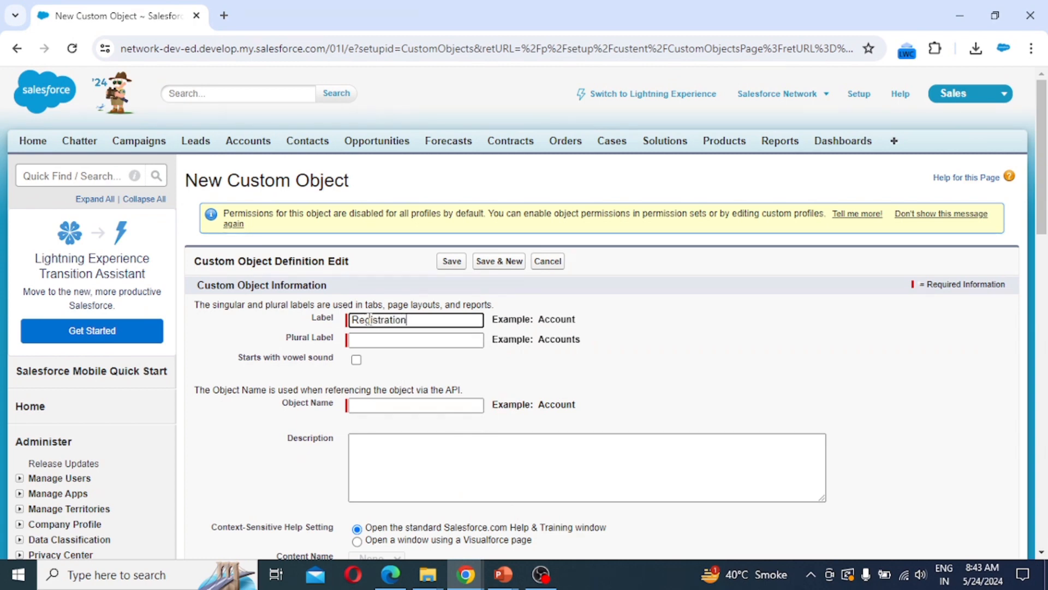
pyautogui.doubleClick(369, 320)
pyautogui.hotkey('ctrl', 'c')
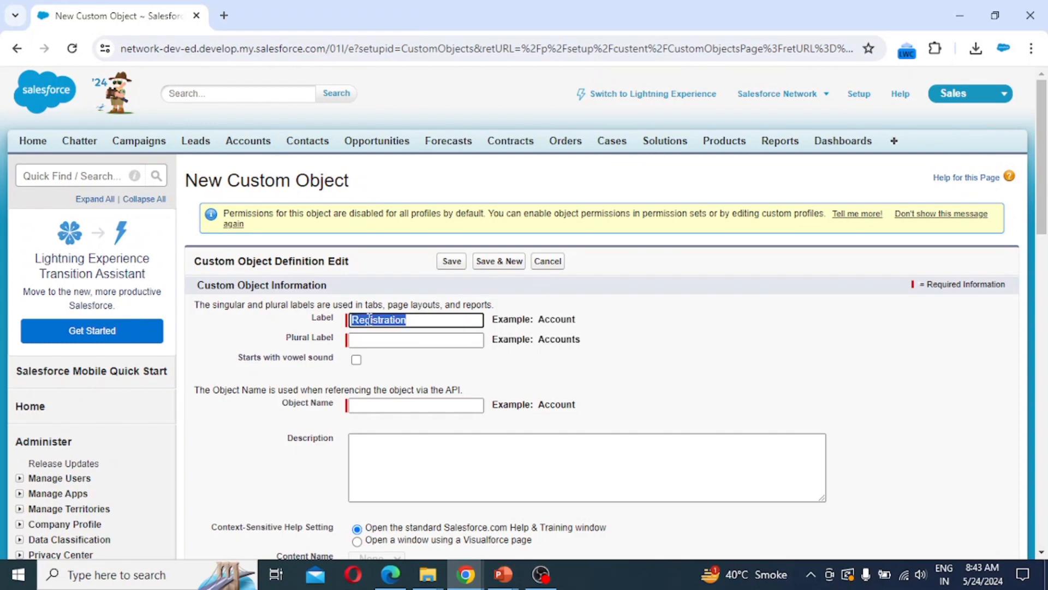
pyautogui.click(391, 339)
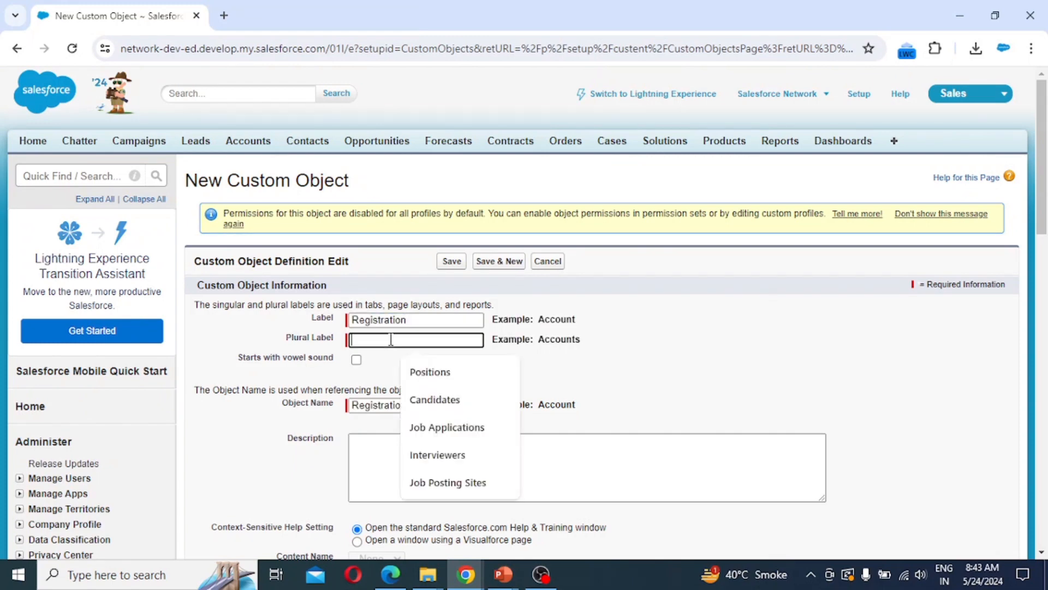
pyautogui.hotkey('ctrl', 'v')
pyautogui.write('s')
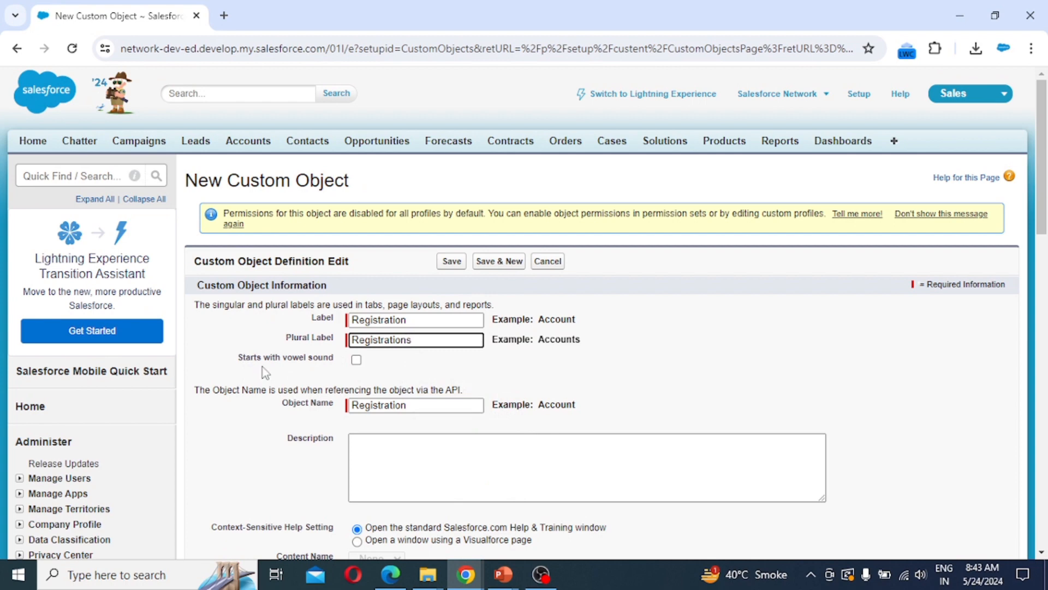
# - Set the object's record name to Registration Number and its data type to Auto Number
pyautogui.scroll(-1, 385, 385)
pyautogui.scroll(-5, 385, 386)
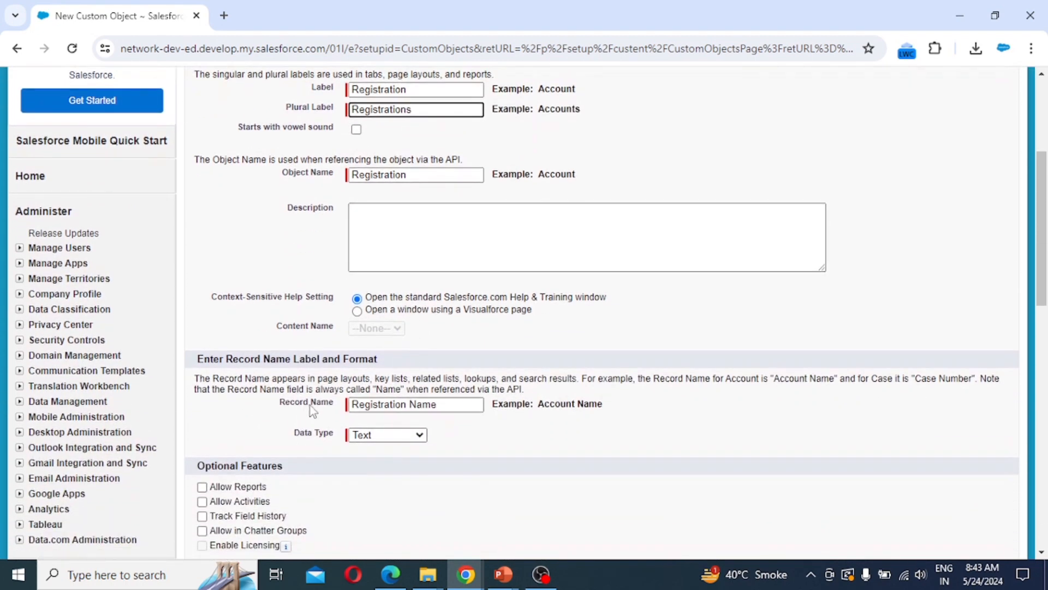
pyautogui.click(453, 406)
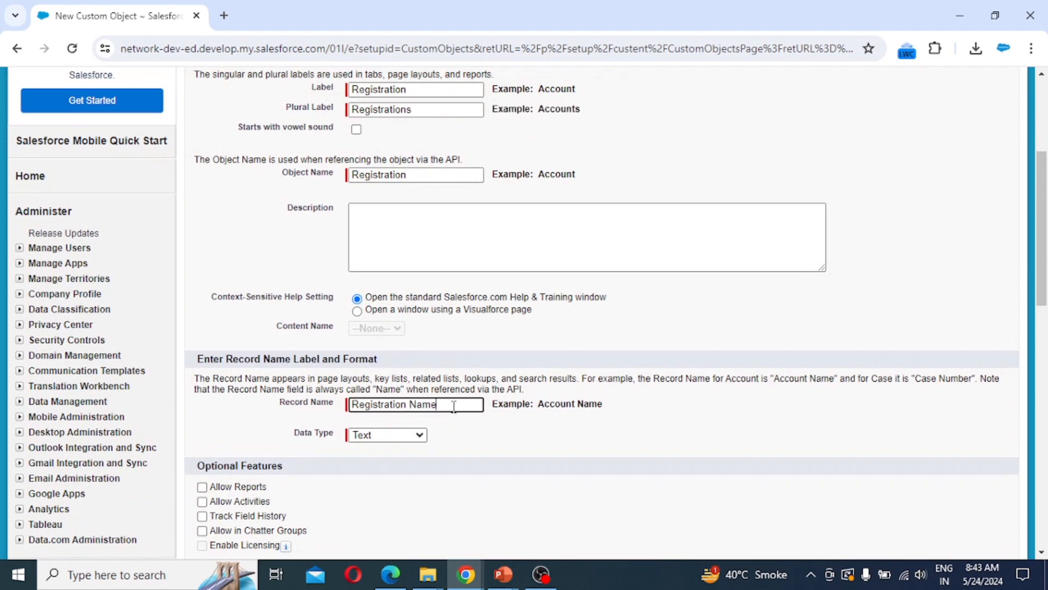
pyautogui.press('BackSpace')
pyautogui.press('BackSpace')
pyautogui.press('BackSpace')
pyautogui.press('BackSpace')
pyautogui.write('Number')
pyautogui.click(388, 435)
pyautogui.click(385, 461)
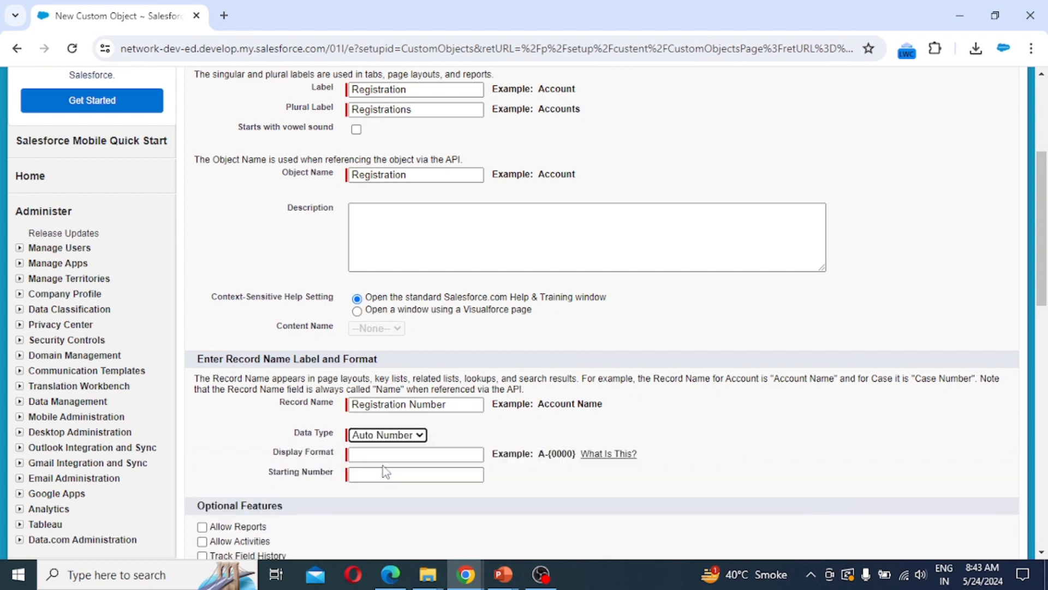
# - Set the auto number's display format to RID-{0000} and its starting number to 1
pyautogui.click(377, 454)
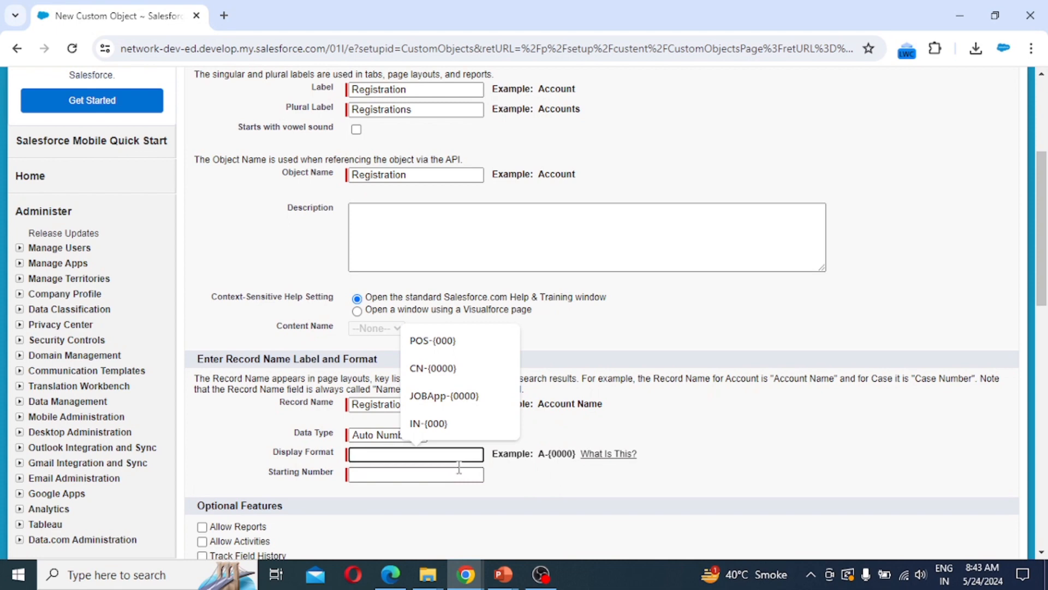
pyautogui.write('R')
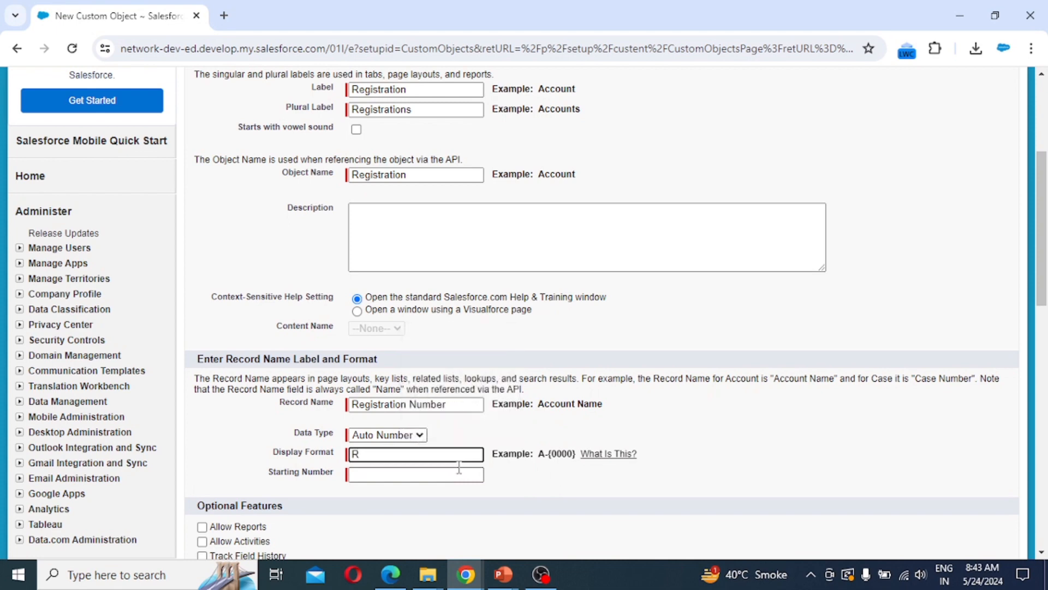
pyautogui.write('ID-{0000')
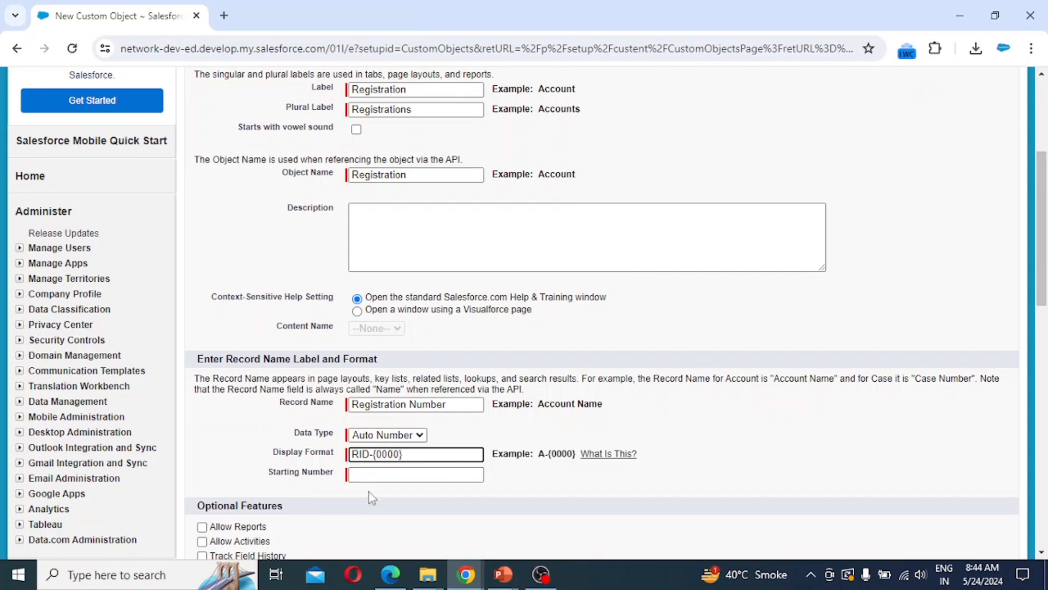
pyautogui.click(372, 475)
pyautogui.write('1')
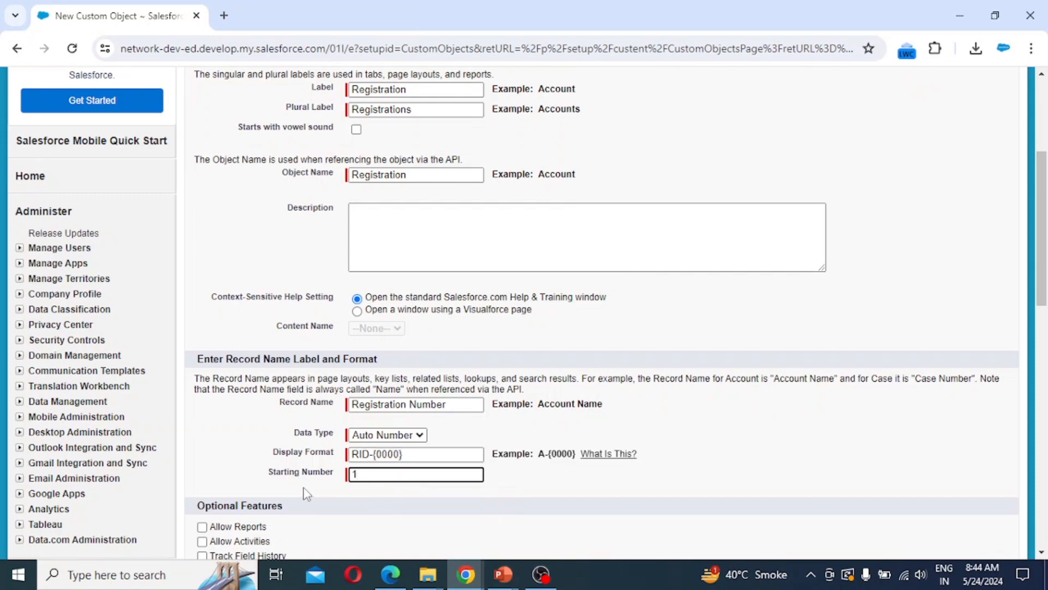
# - Enable reports, activities, field history tracking and Chatter groups in the Registration object's optional features
pyautogui.scroll(-1, 339, 442)
pyautogui.scroll(-4, 339, 443)
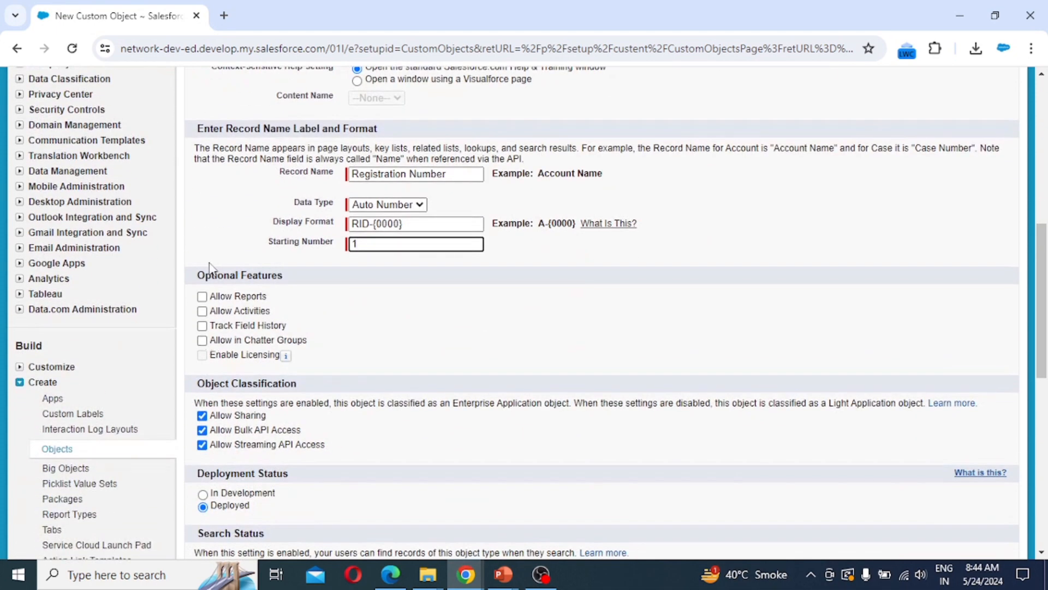
pyautogui.click(203, 296)
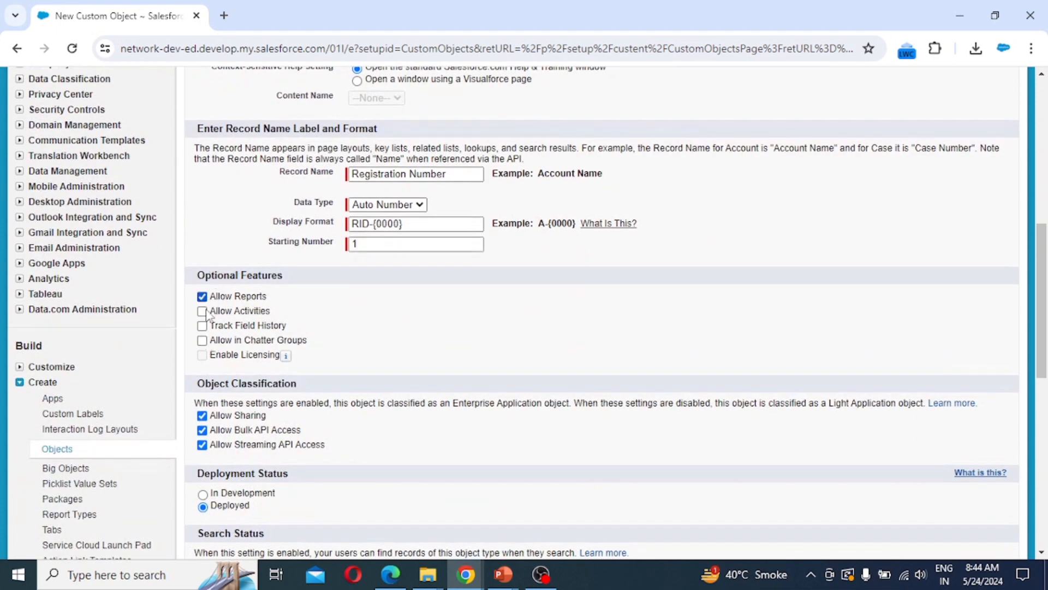
pyautogui.click(202, 310)
pyautogui.click(202, 325)
pyautogui.click(202, 340)
pyautogui.scroll(-1, 275, 469)
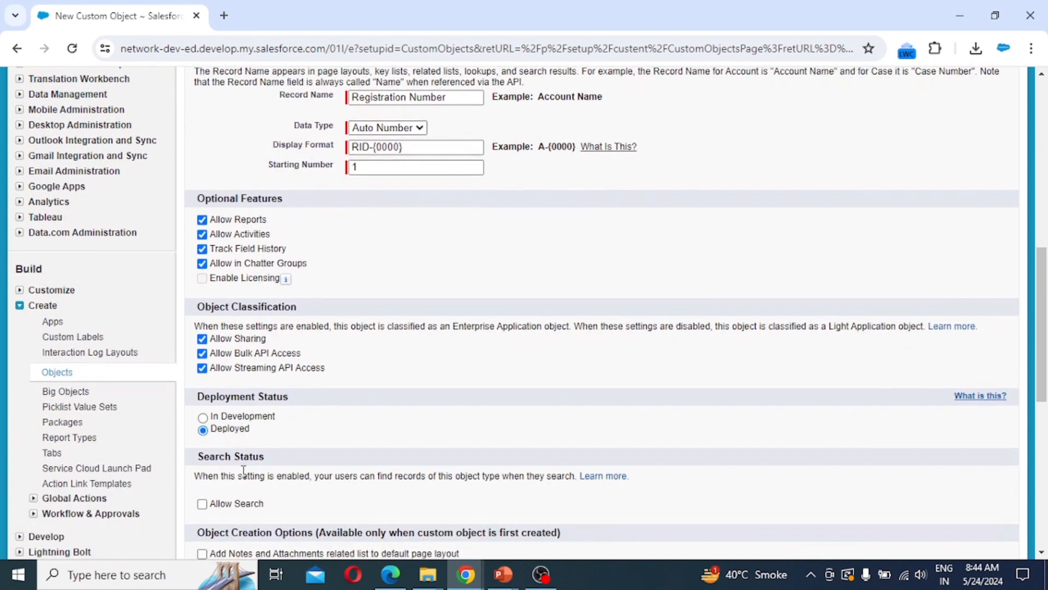
# - Allow search for the Registration object, add the Notes and Attachments related list, and save it with the New Custom Tab Wizard set to launch
pyautogui.scroll(-1, 244, 469)
pyautogui.click(202, 427)
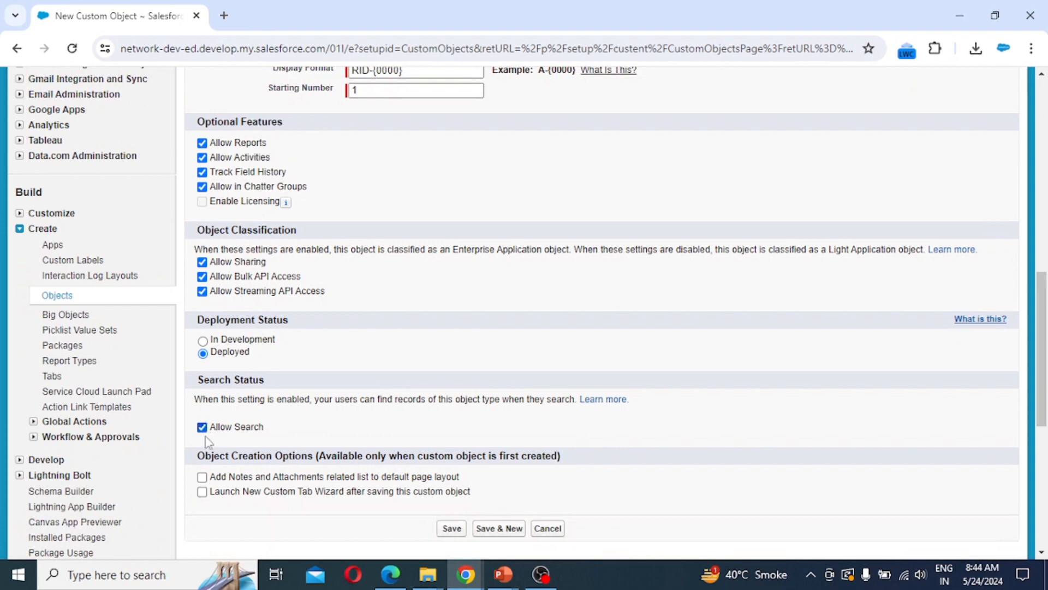
pyautogui.click(202, 477)
pyautogui.click(202, 492)
pyautogui.click(452, 530)
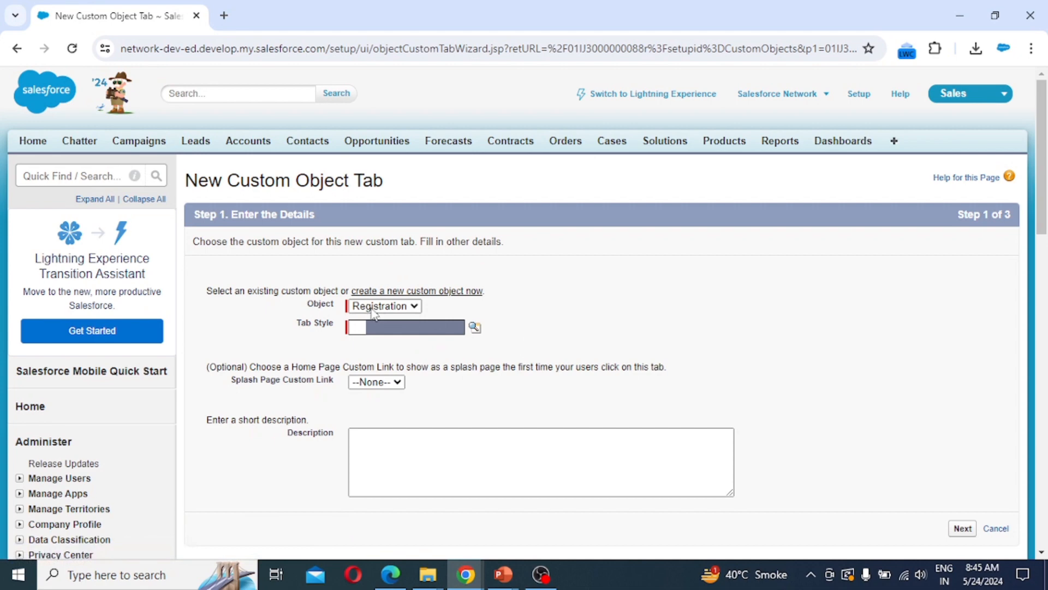
# - Give the Registration object's custom tab the Lightning tab style and continue to the profile settings
pyautogui.click(475, 328)
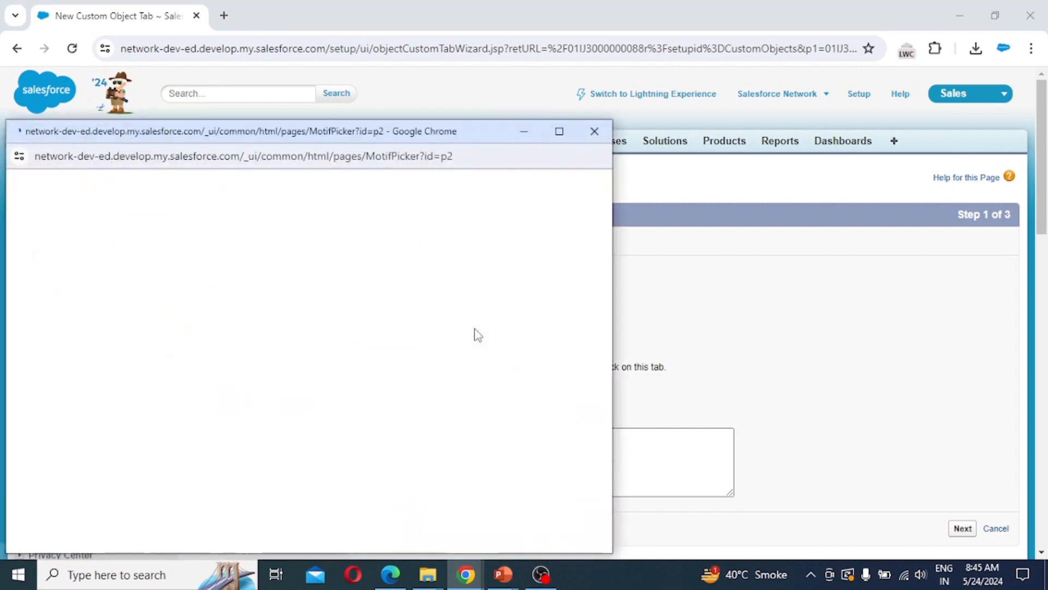
pyautogui.click(489, 500)
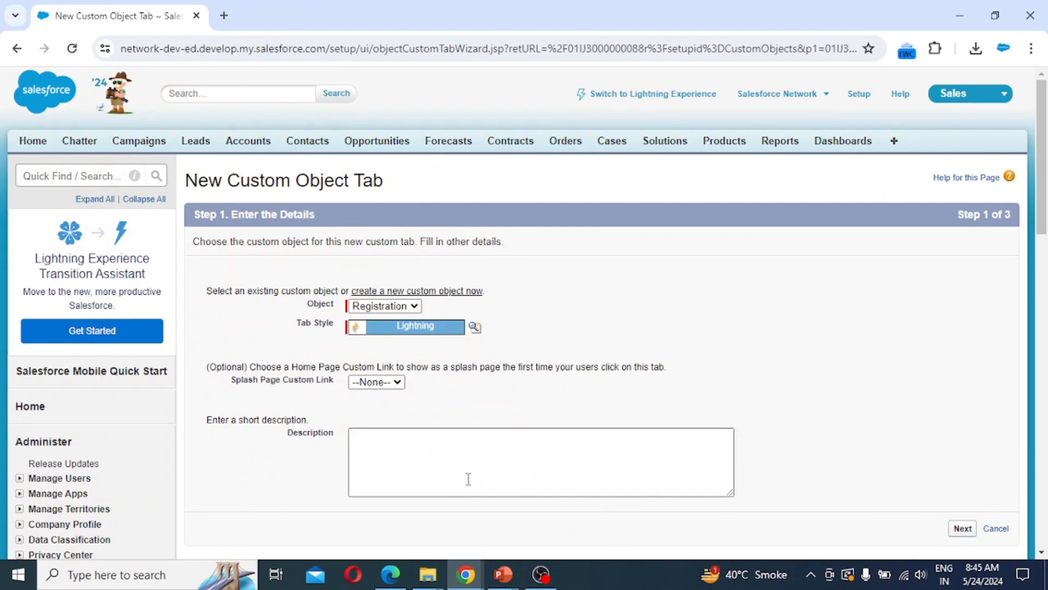
pyautogui.click(965, 534)
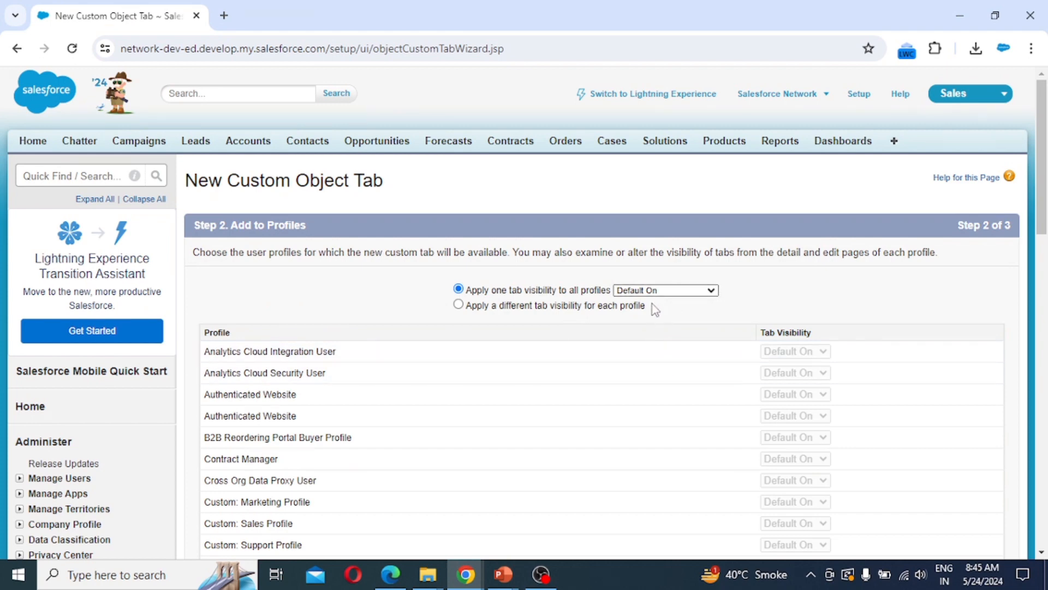
# - Review the profile list and accept Default On tab visibility for all profiles
pyautogui.scroll(-2, 475, 407)
pyautogui.scroll(-4, 483, 404)
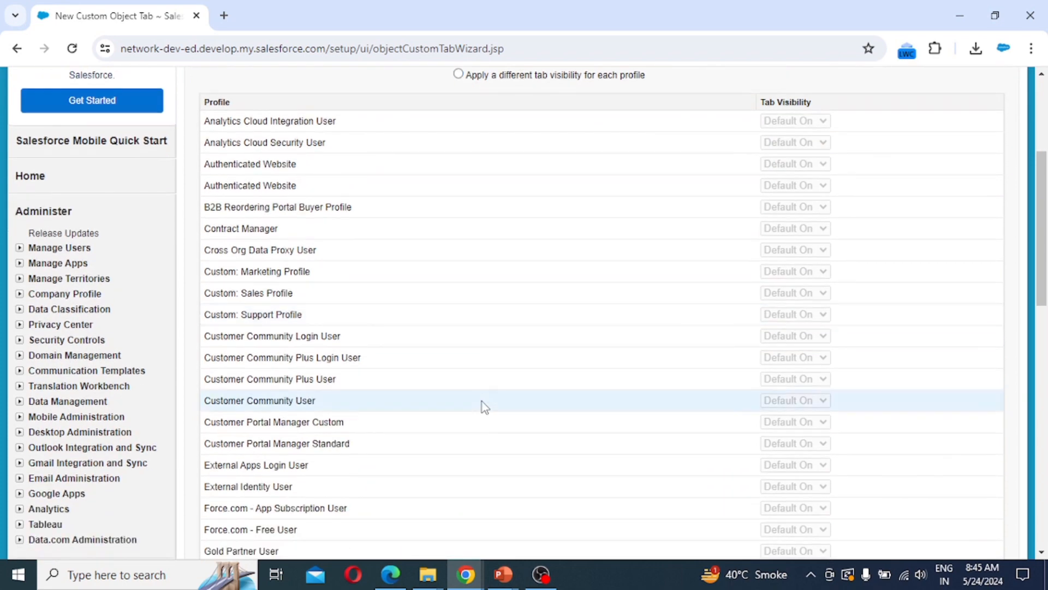
pyautogui.scroll(-12, 483, 401)
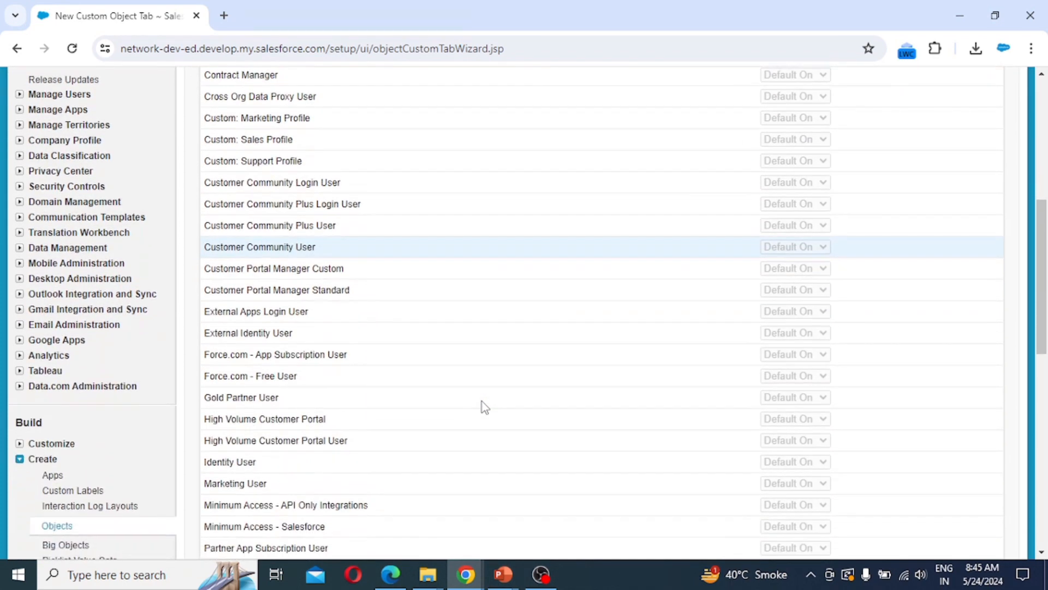
pyautogui.scroll(-4, 482, 401)
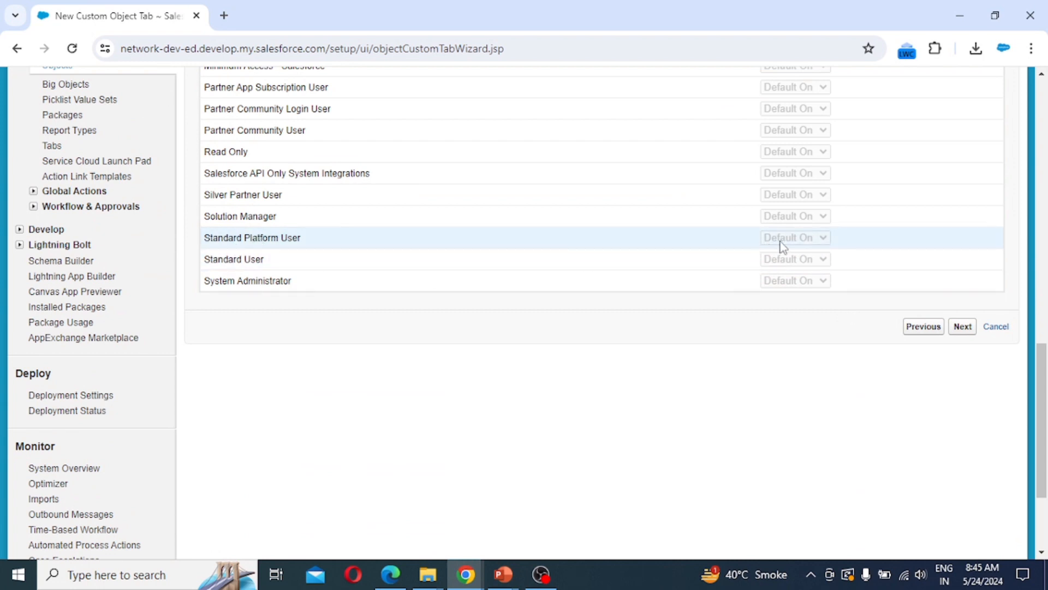
pyautogui.click(963, 328)
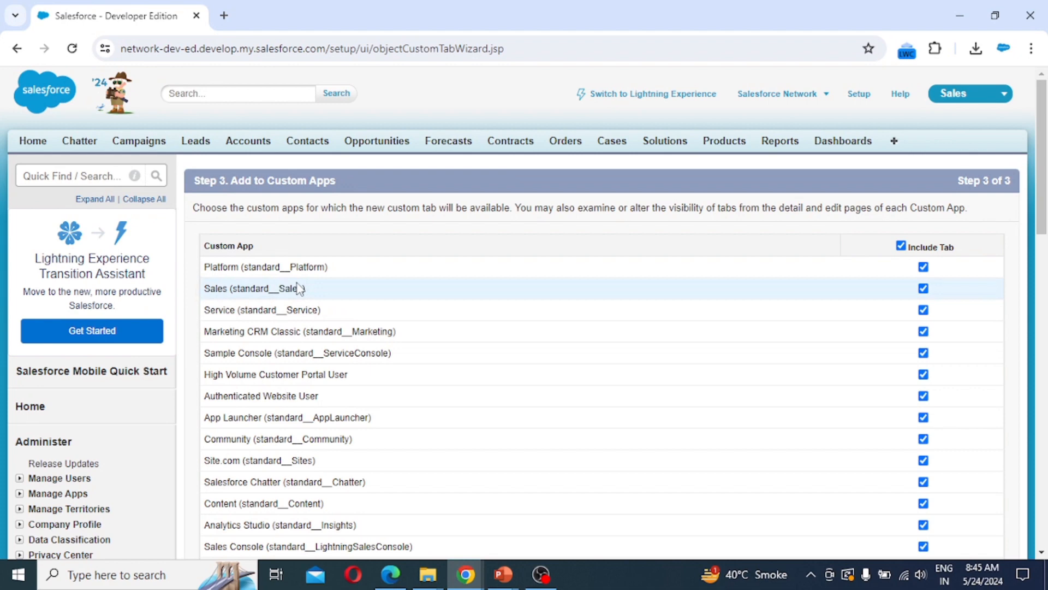
# - Check the custom app list, keep the tab included in every app including IMS, and save the tab
pyautogui.scroll(-7, 299, 289)
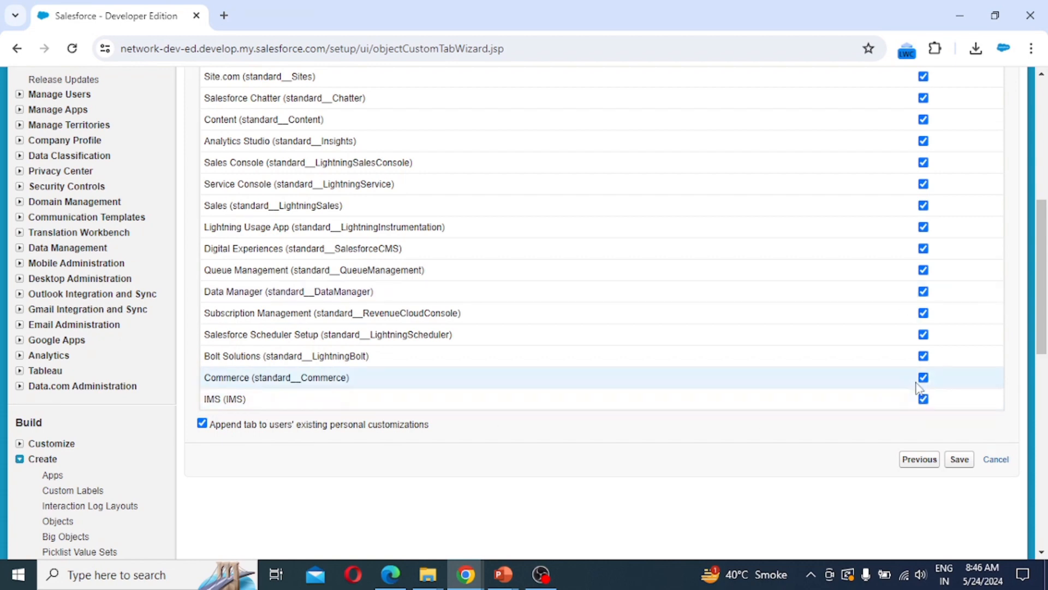
pyautogui.scroll(5, 922, 392)
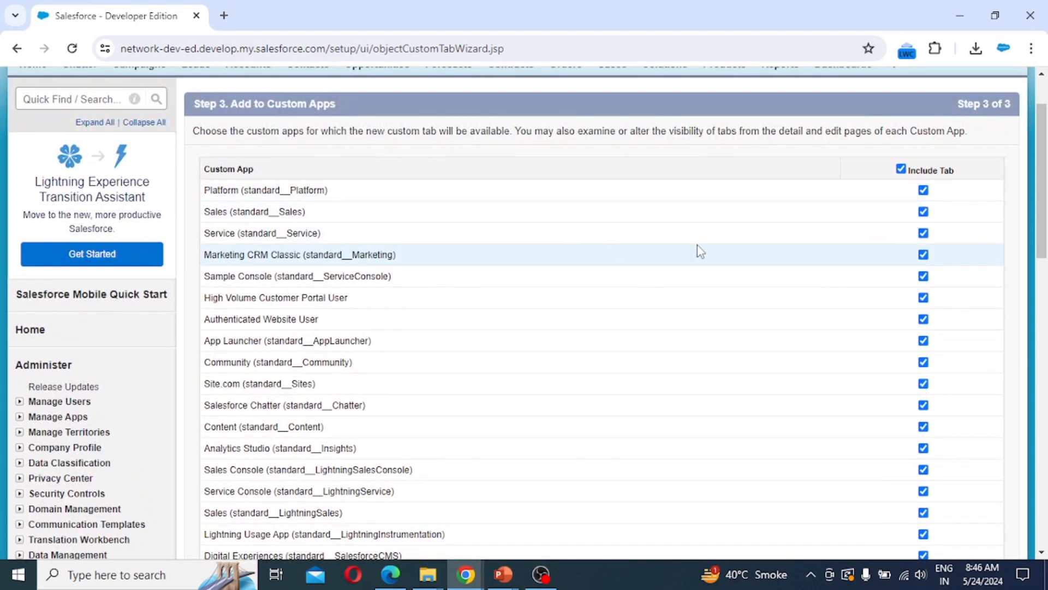
pyautogui.scroll(-4, 700, 251)
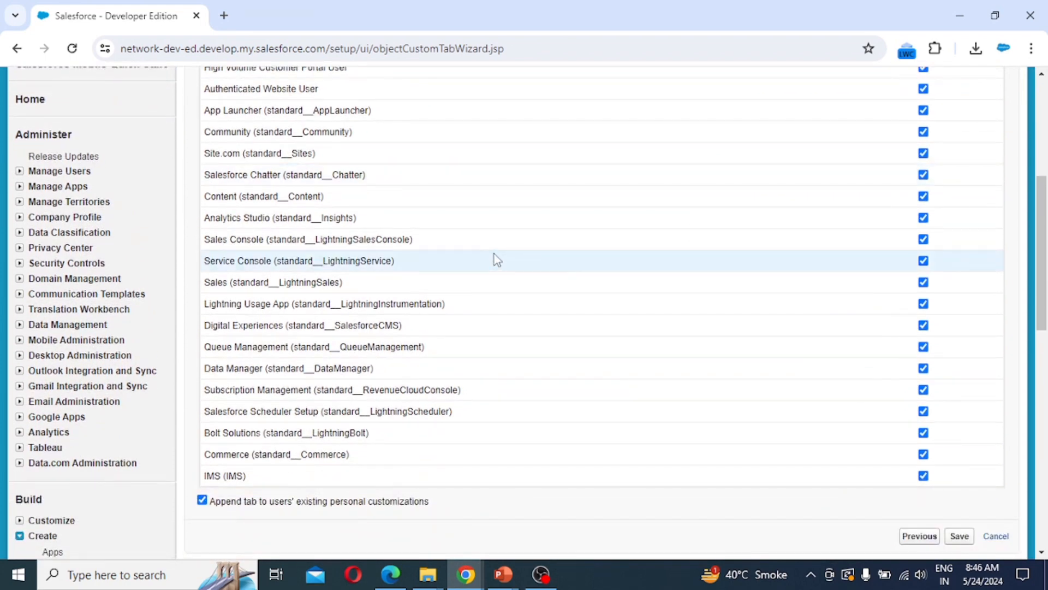
pyautogui.click(961, 536)
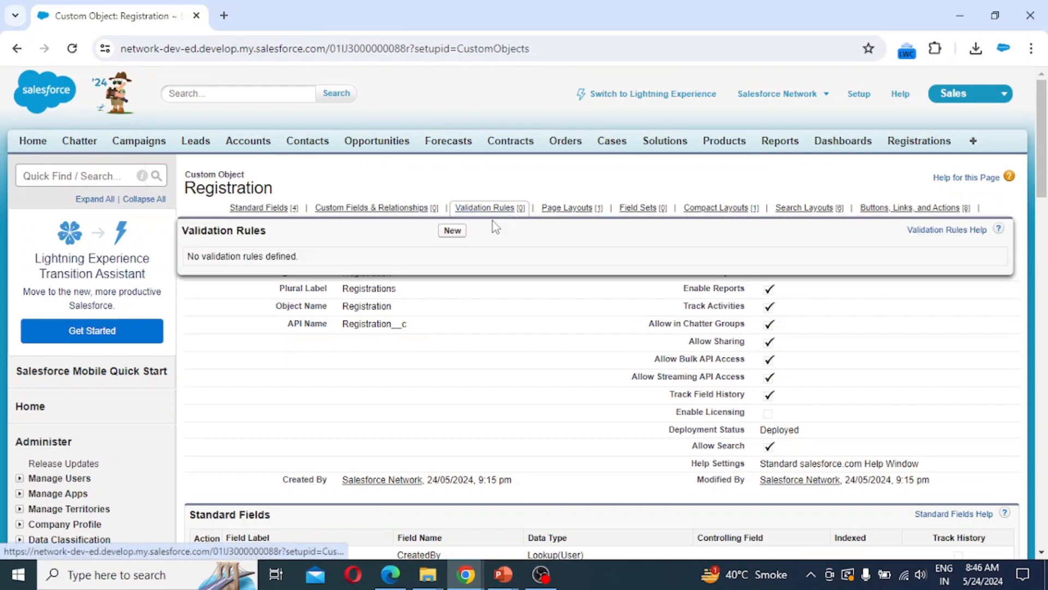
# - Switch to the IMS app and open a new record form for Registrations
pyautogui.click(1003, 98)
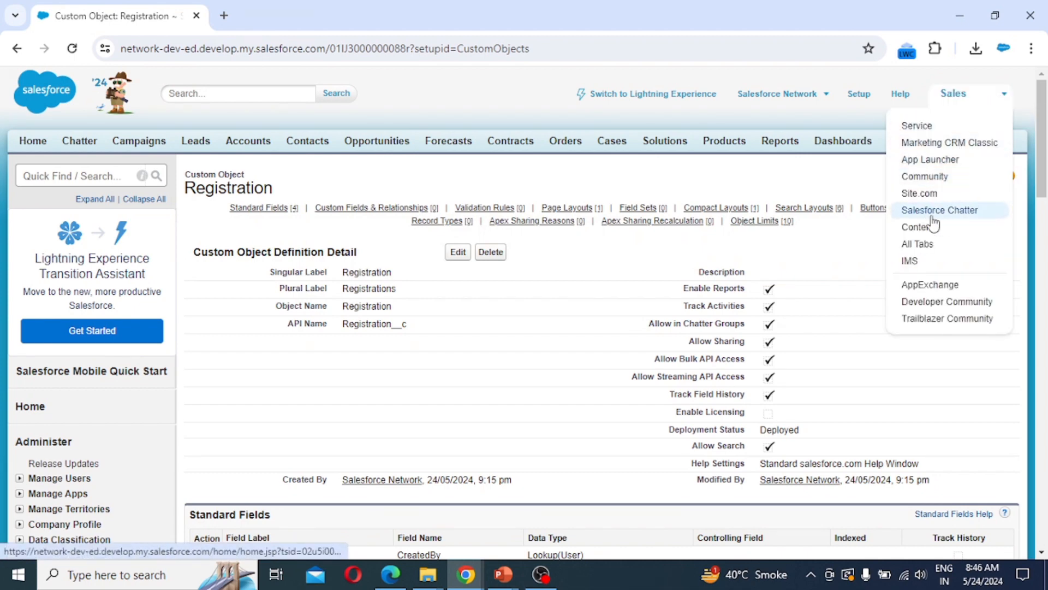
pyautogui.click(911, 261)
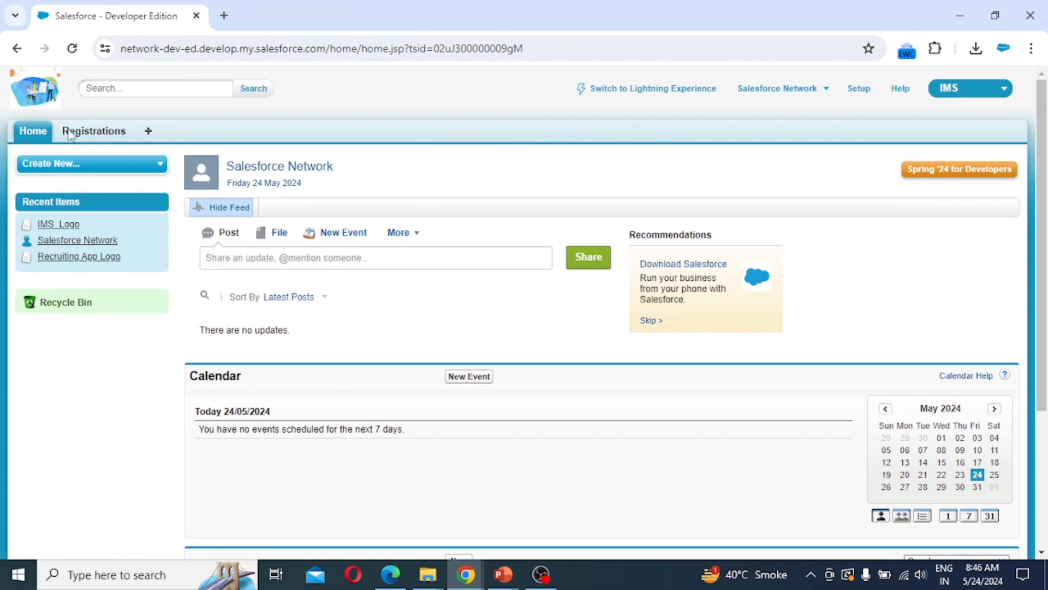
pyautogui.click(103, 134)
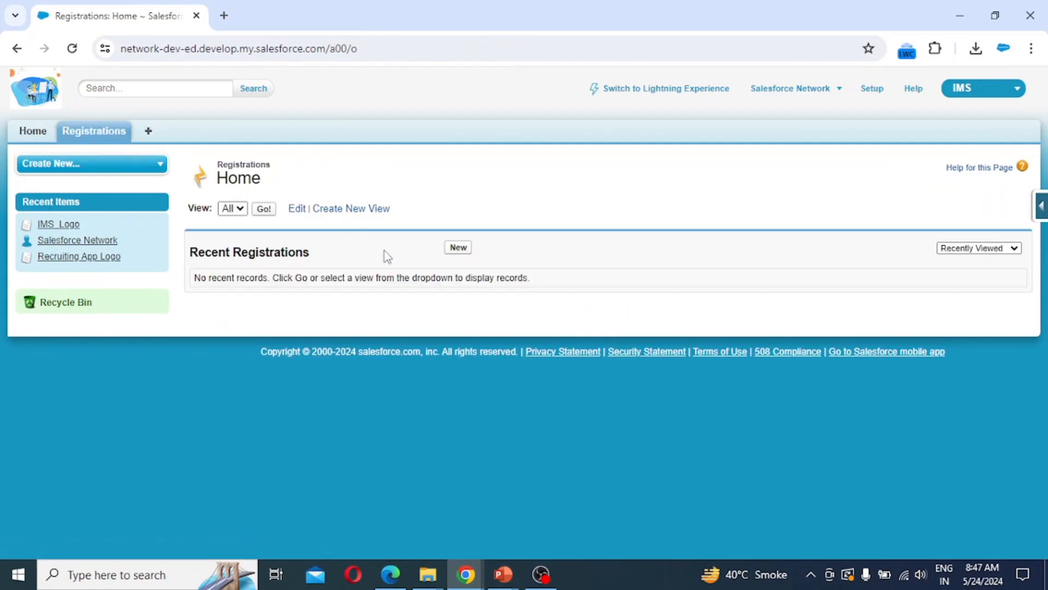
pyautogui.click(458, 247)
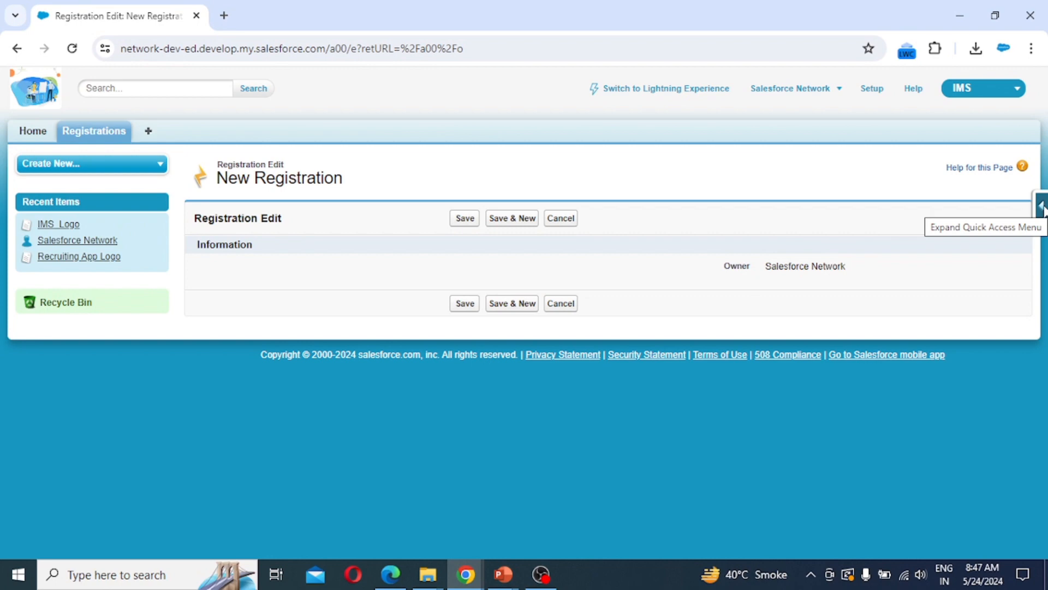
# - Start a new custom field for the Registration object and choose Text as its data type
pyautogui.click(1041, 207)
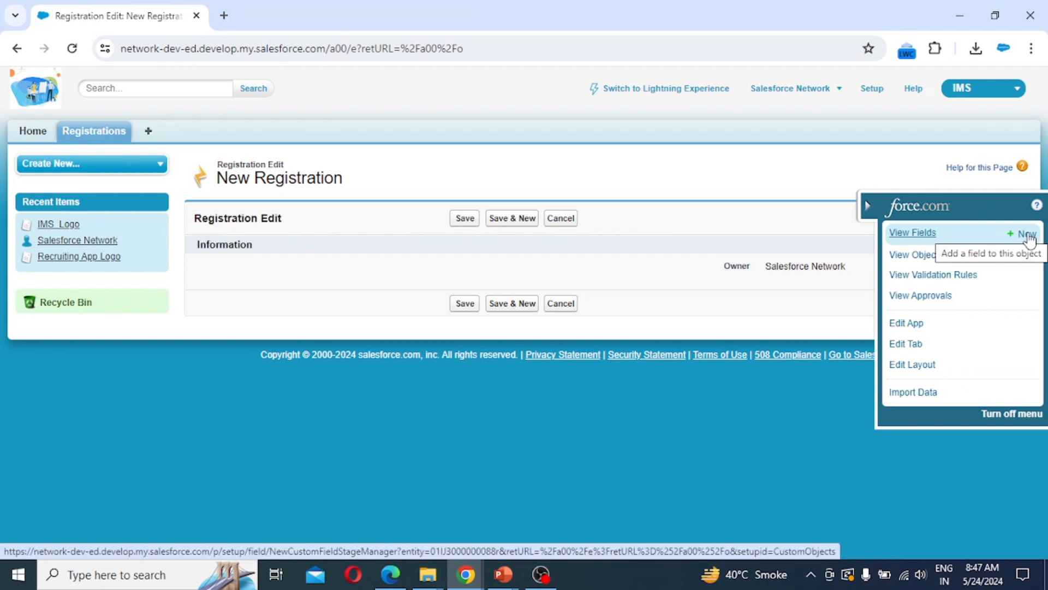
pyautogui.click(1028, 235)
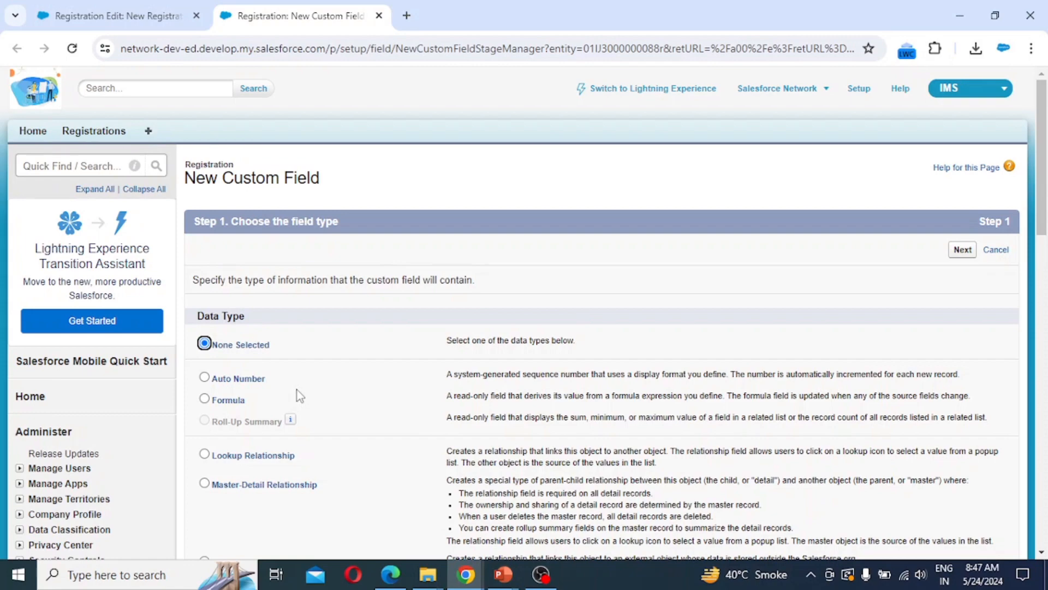
pyautogui.scroll(-10, 298, 389)
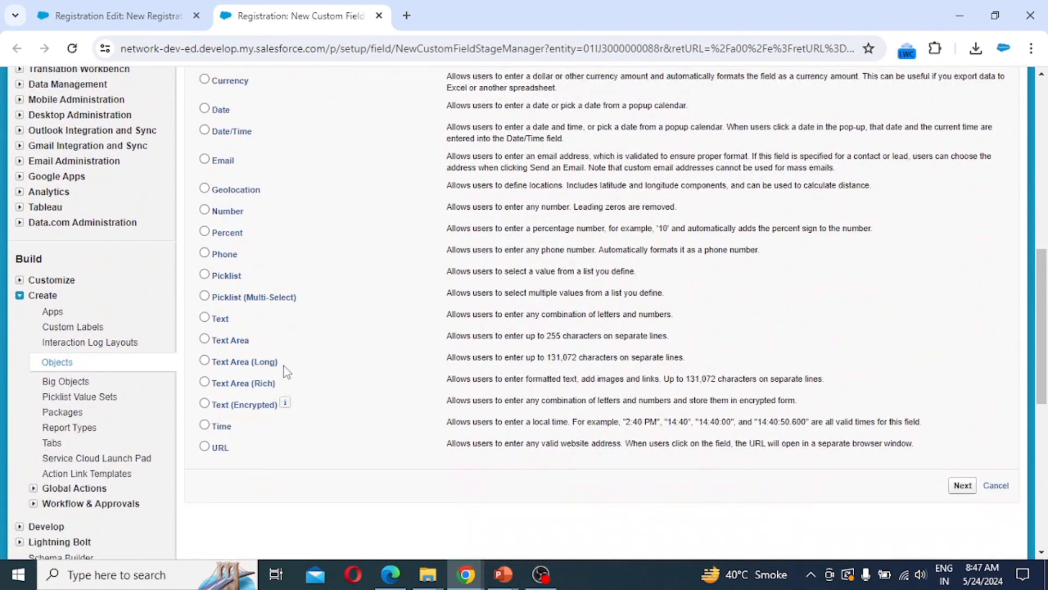
pyautogui.click(221, 319)
pyautogui.click(964, 486)
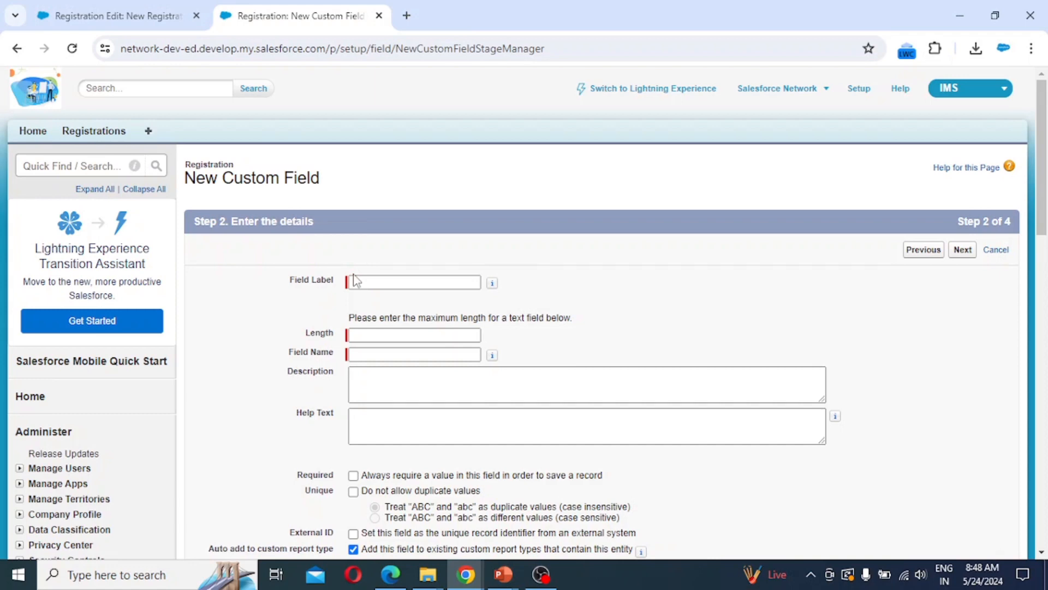
# - Set the text field's label to Full Name and its length to 50
pyautogui.click(400, 281)
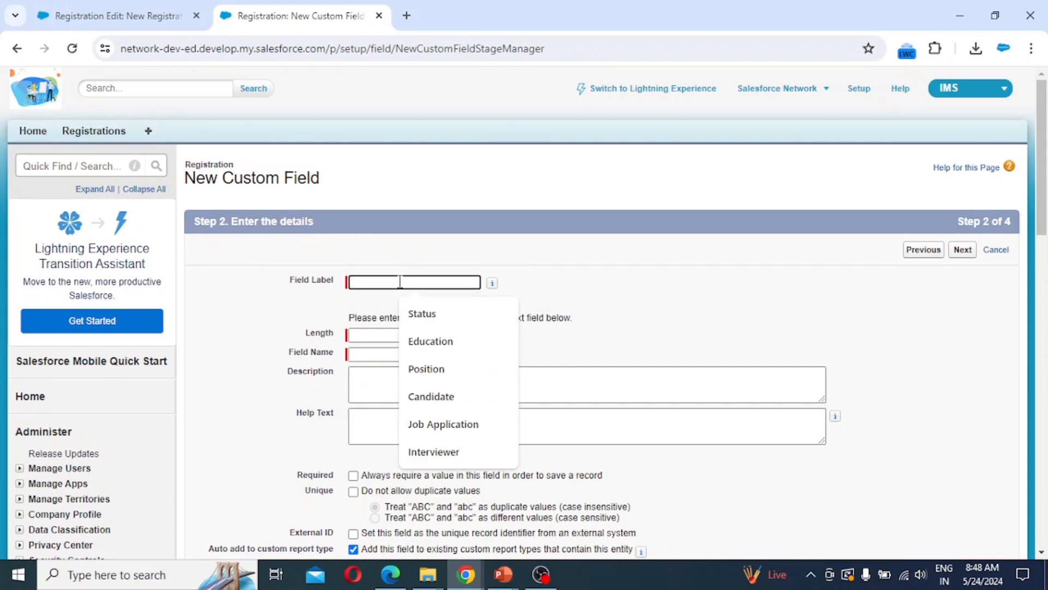
pyautogui.write('Fu')
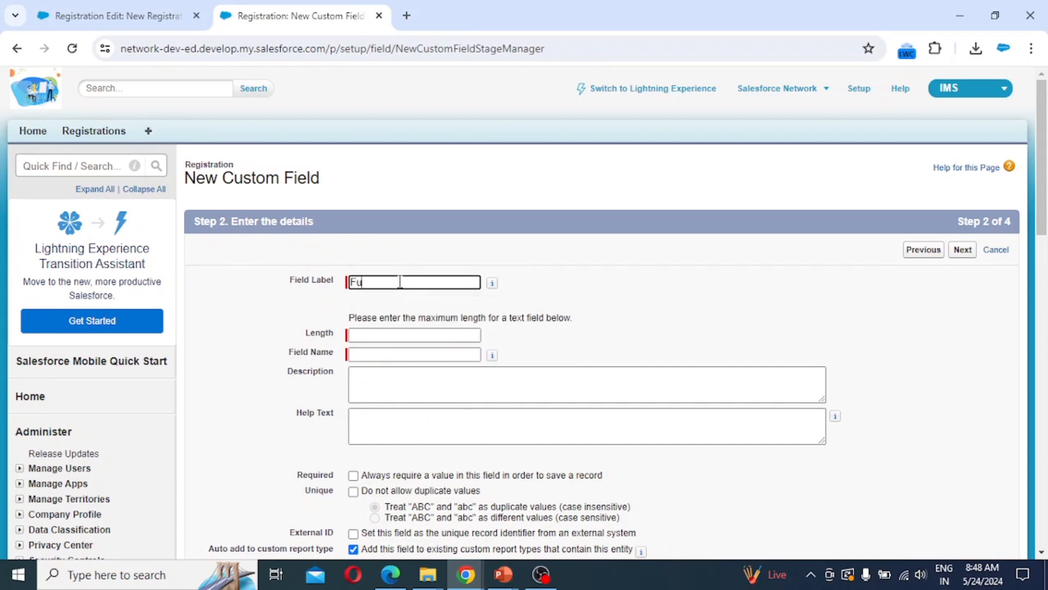
pyautogui.write('ll Name')
pyautogui.press('Tab')
pyautogui.press('Tab')
pyautogui.write('50')
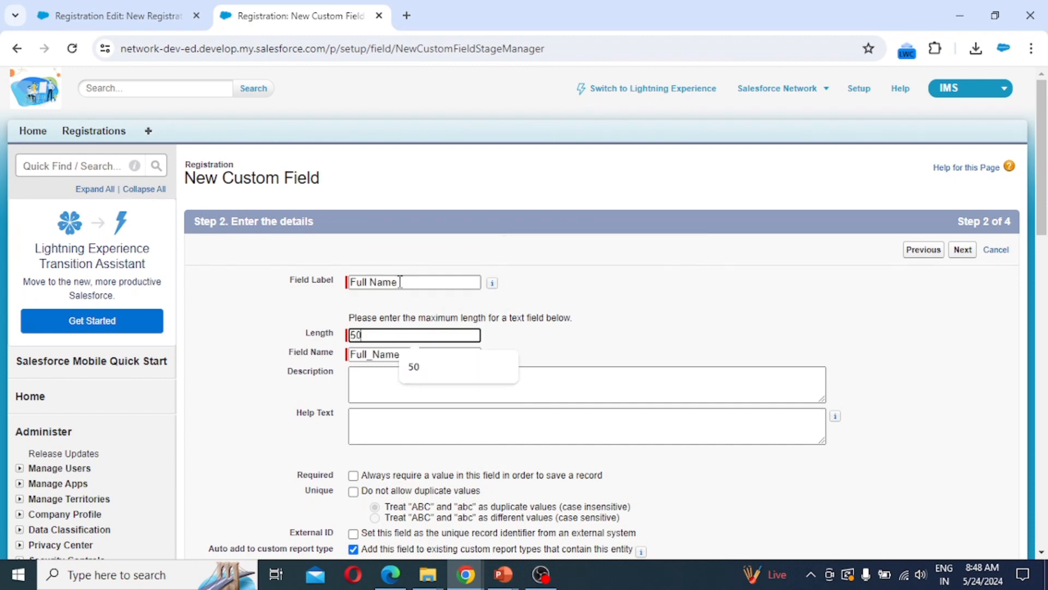
pyautogui.scroll(-1, 520, 384)
pyautogui.scroll(-2, 519, 383)
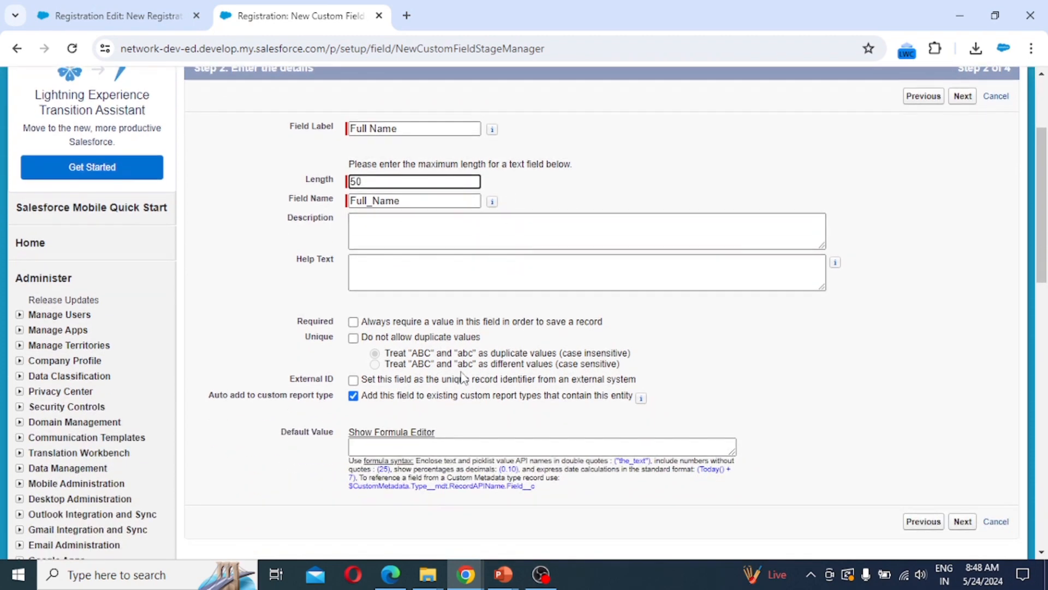
# - Enter "Enter the Full Name." as the Full Name field's description
pyautogui.click(390, 224)
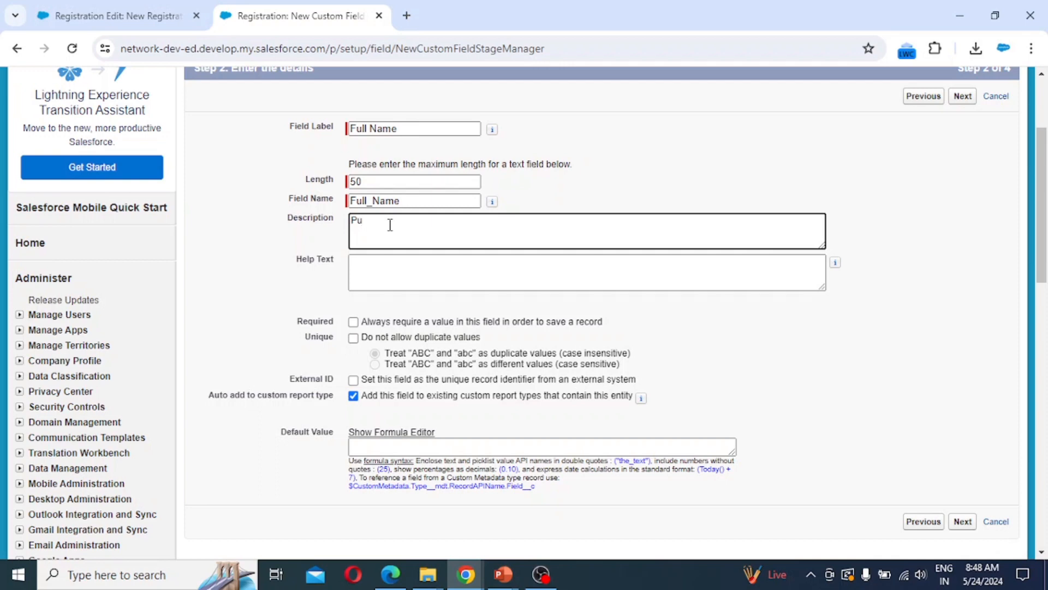
pyautogui.write('Enter the Full Name.')
pyautogui.click(414, 273)
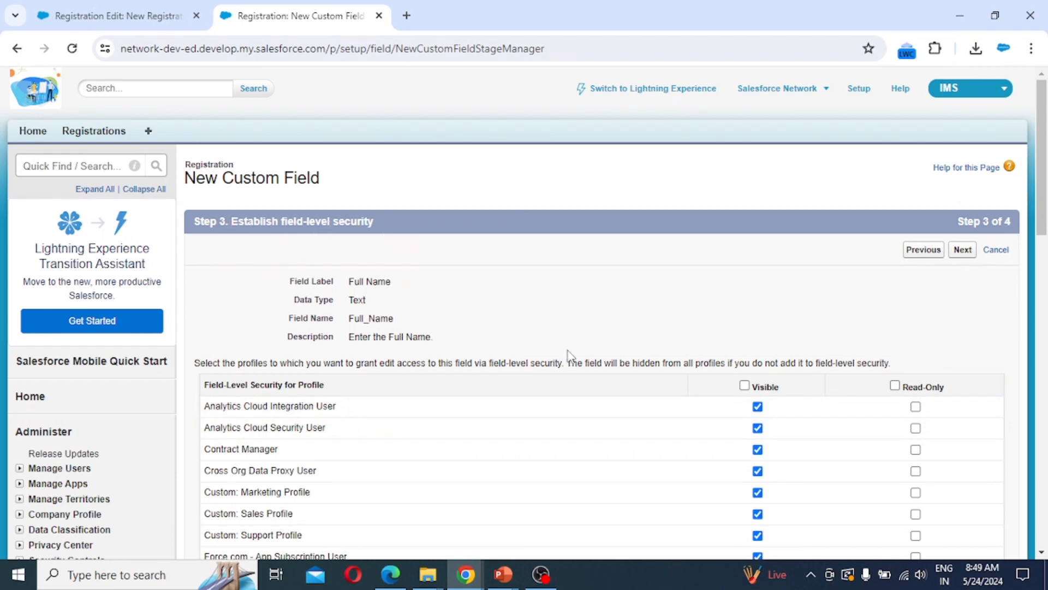
# - Accept the default field-level security and Registration Layout for Full Name, then save it and start another custom field
pyautogui.scroll(-10, 568, 355)
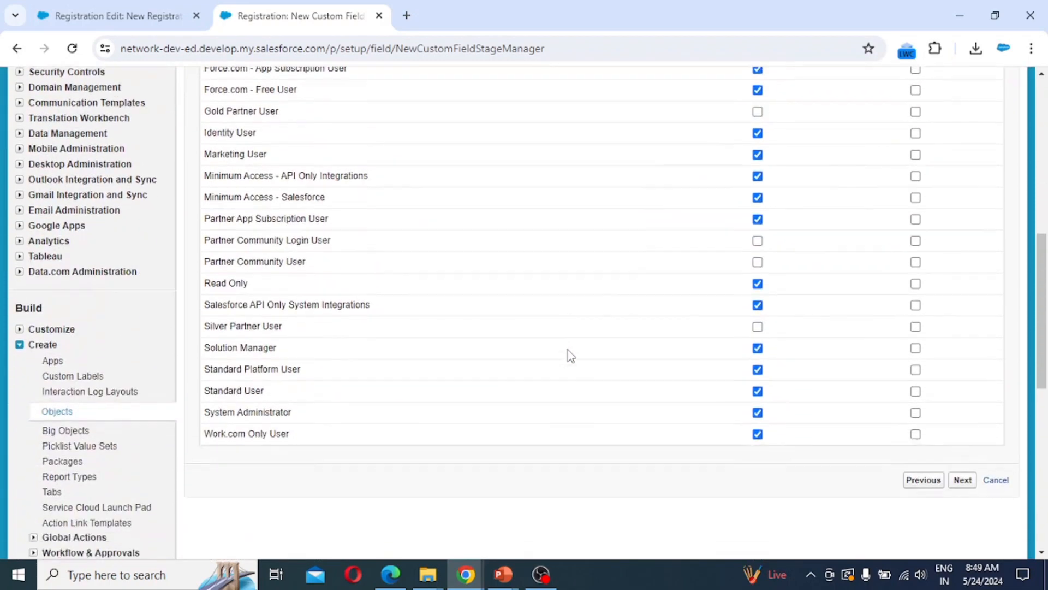
pyautogui.click(963, 355)
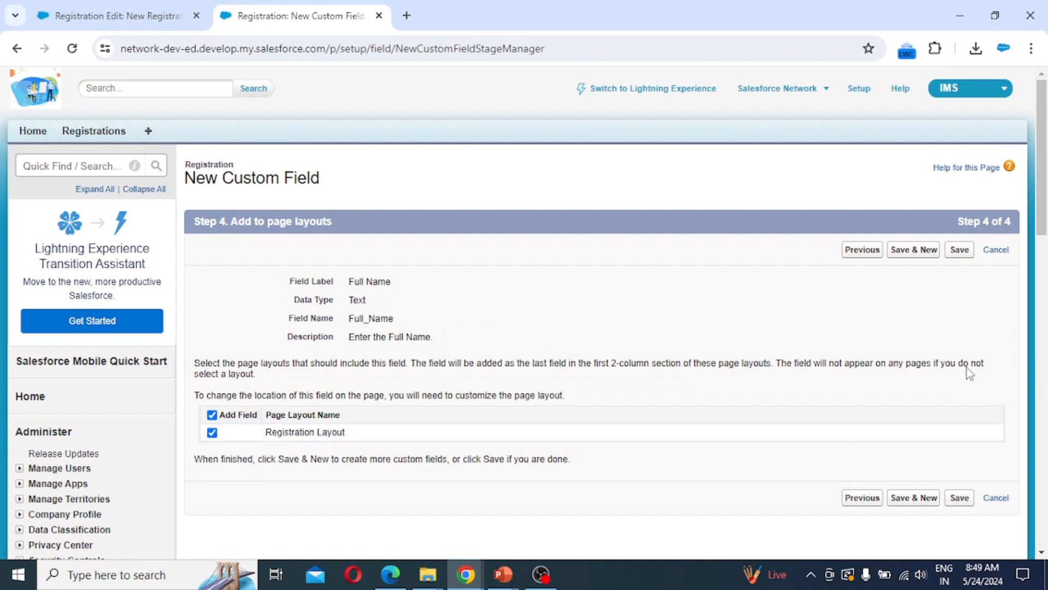
pyautogui.click(924, 251)
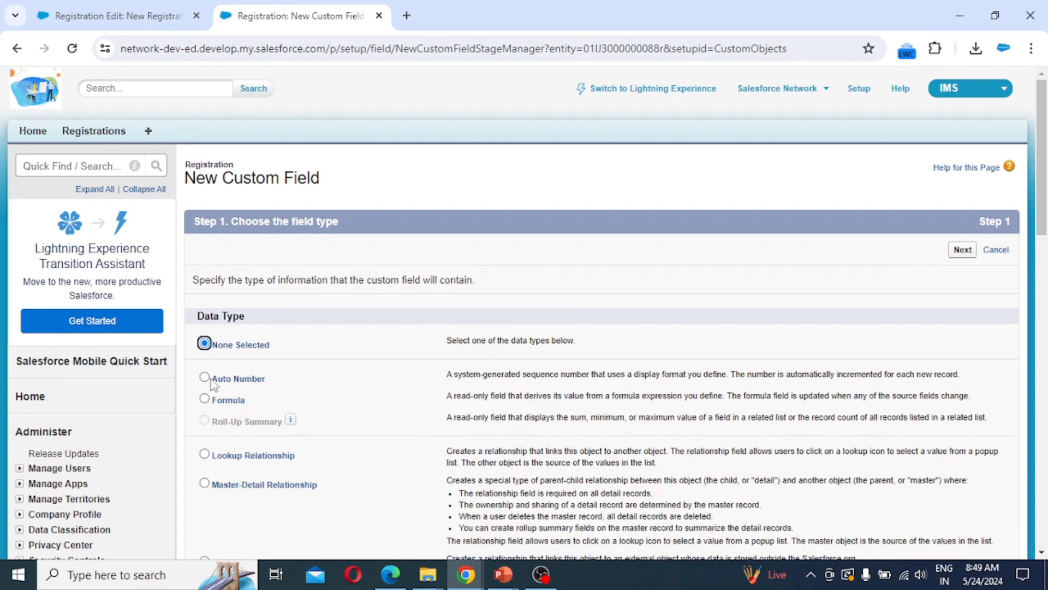
# - Choose Text Area as the data type of the new Registration field
pyautogui.scroll(-4, 320, 356)
pyautogui.scroll(-6, 320, 356)
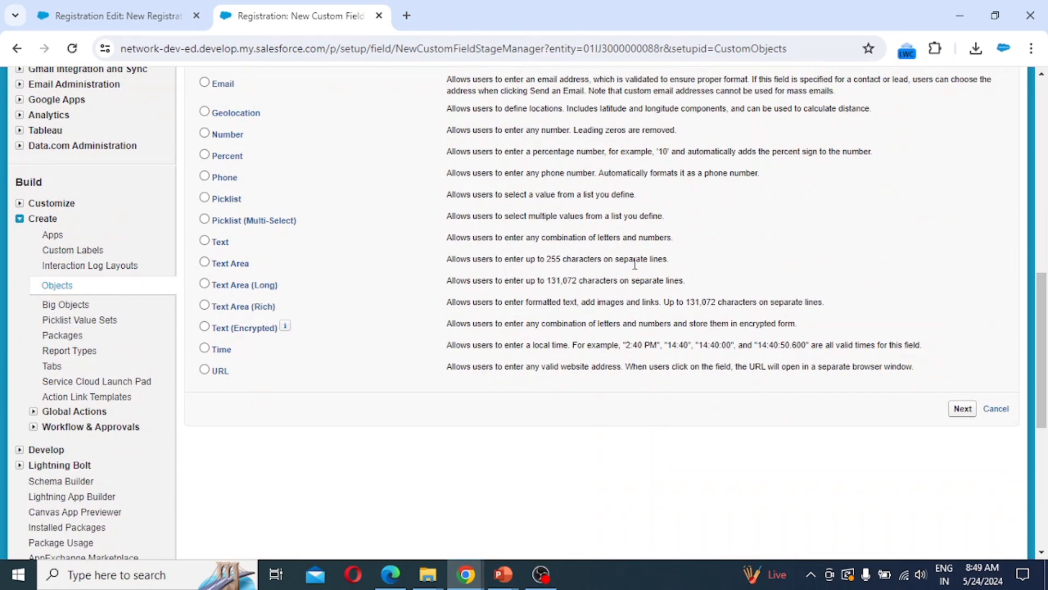
pyautogui.click(225, 264)
pyautogui.click(963, 408)
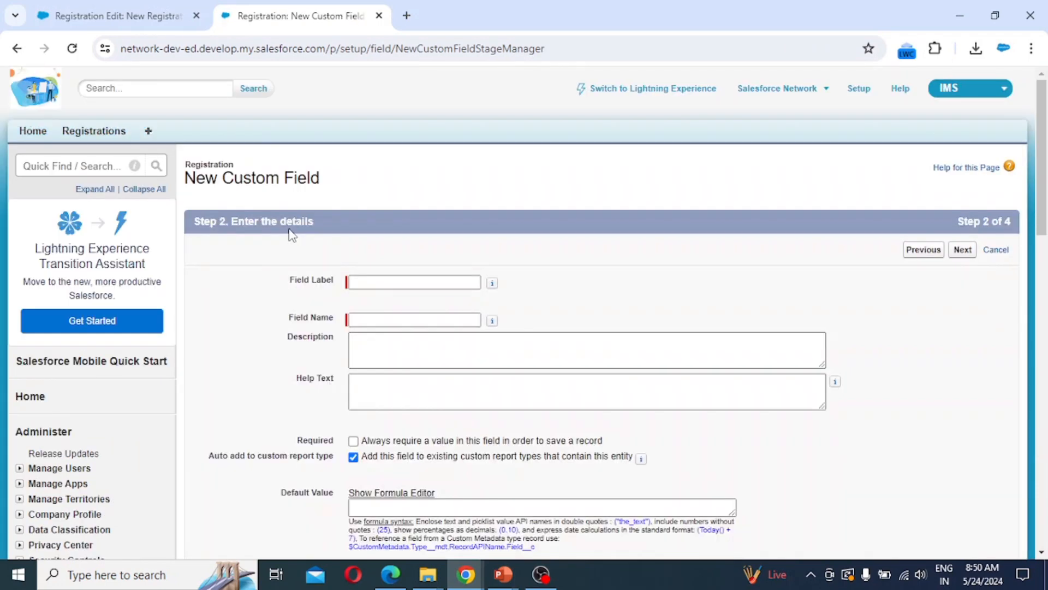
# - Set the text area field's label to Address and let the field name fill in from it
pyautogui.click(362, 279)
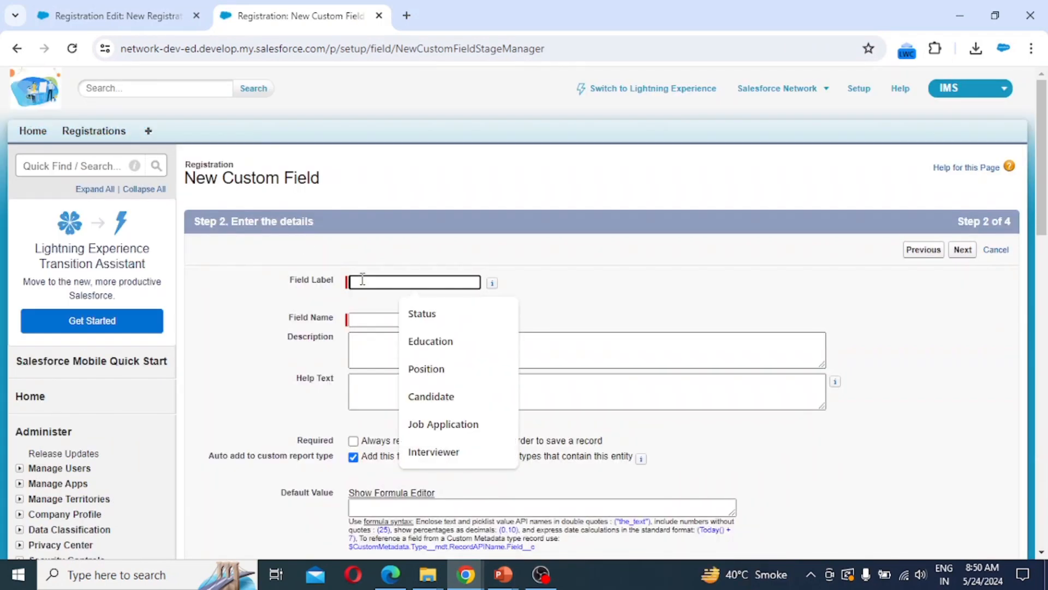
pyautogui.write('Addre')
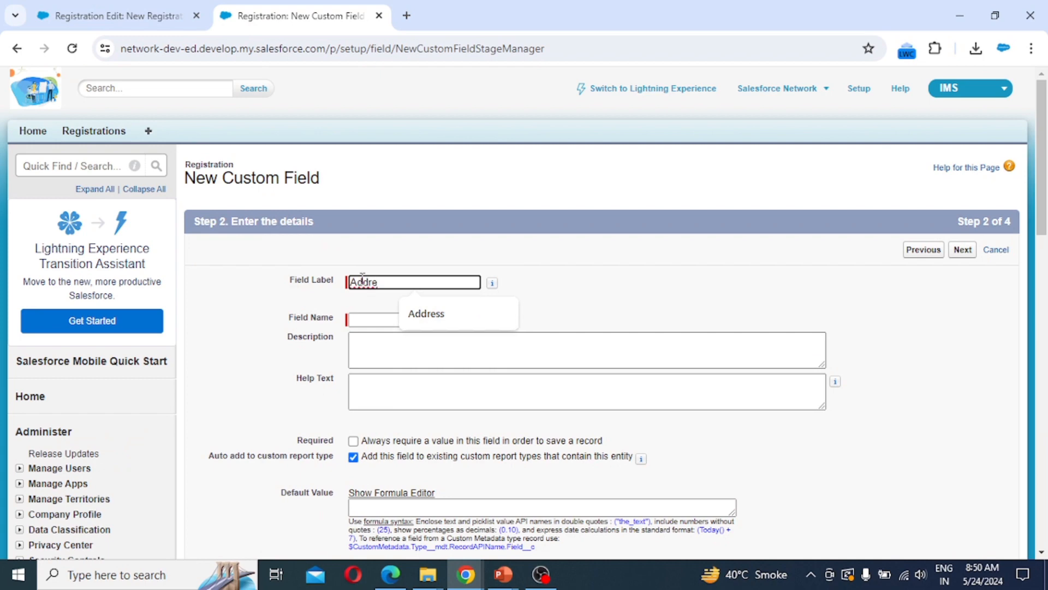
pyautogui.press('Down')
pyautogui.press('Return')
pyautogui.press('Tab')
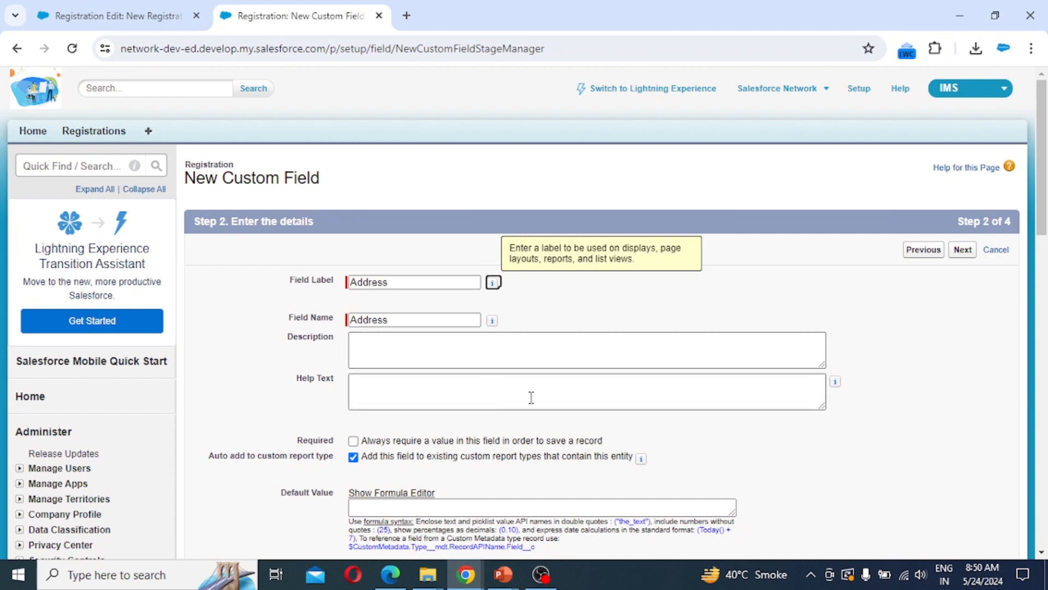
# - Accept the default field details, field-level security and Registration Layout for the Address field, then save it
pyautogui.scroll(-1, 456, 423)
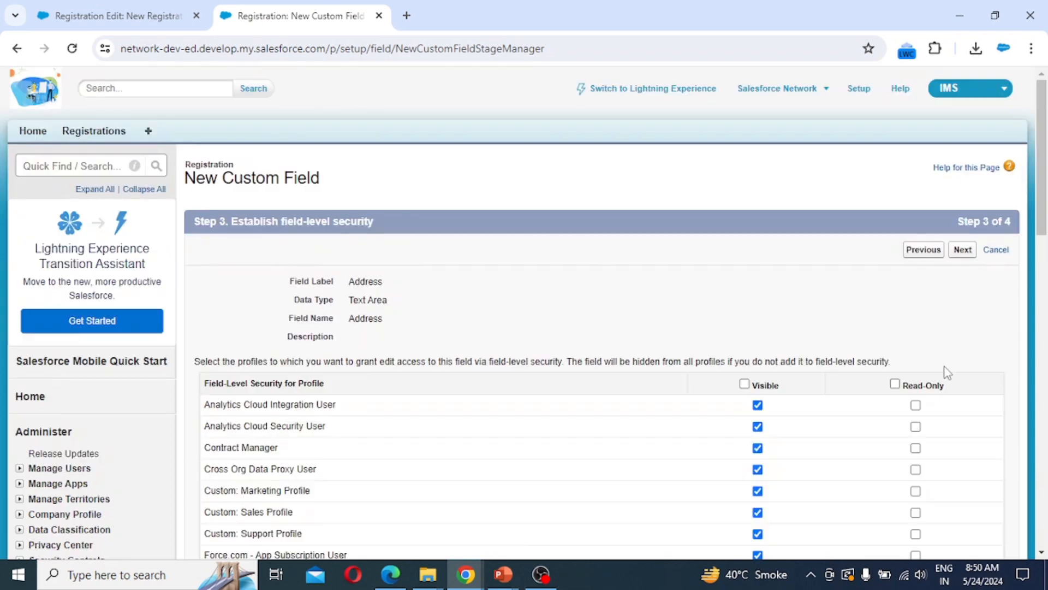
pyautogui.scroll(-8, 947, 368)
pyautogui.click(963, 355)
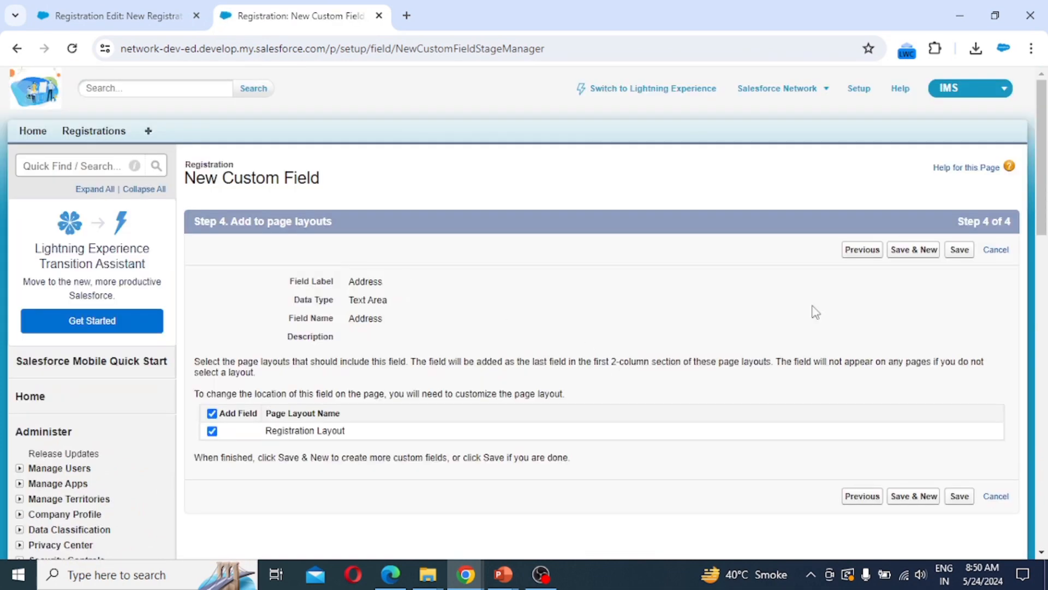
pyautogui.click(961, 251)
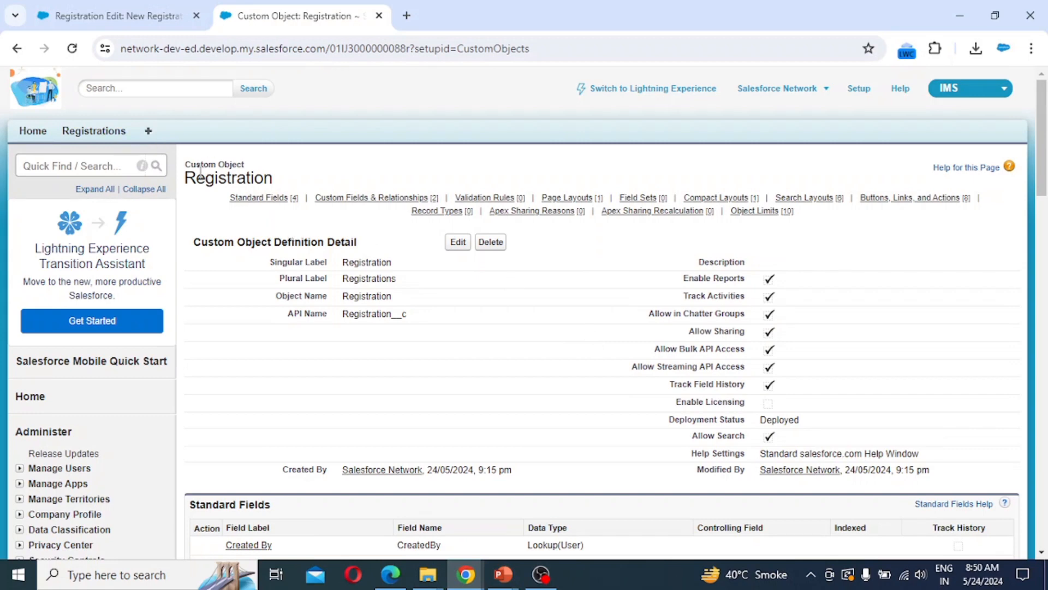
# - Create a new Registration record, fill in the person's full name and address, and save it
pyautogui.click(98, 134)
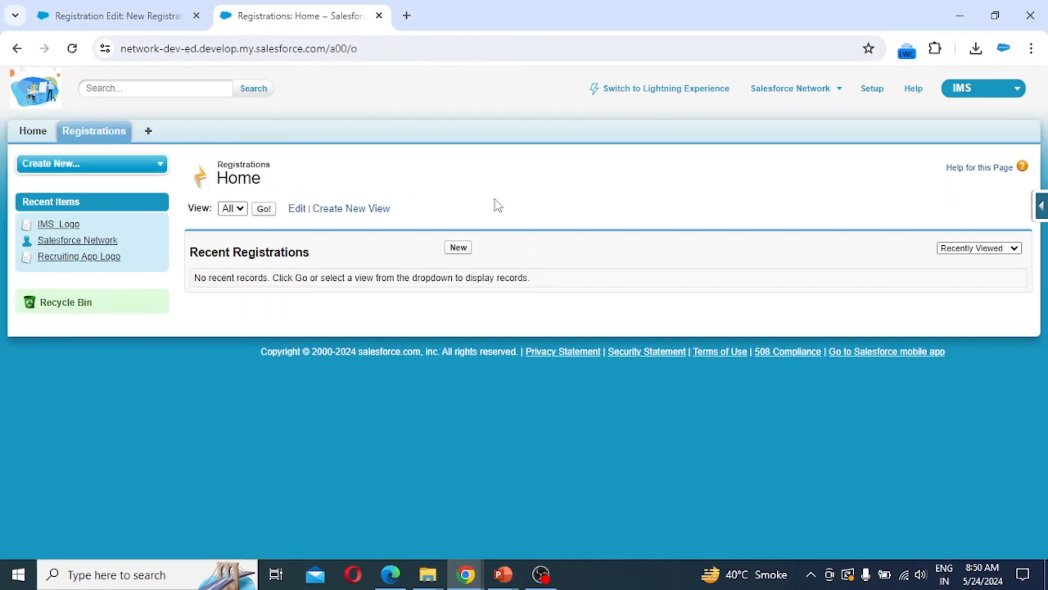
pyautogui.click(461, 248)
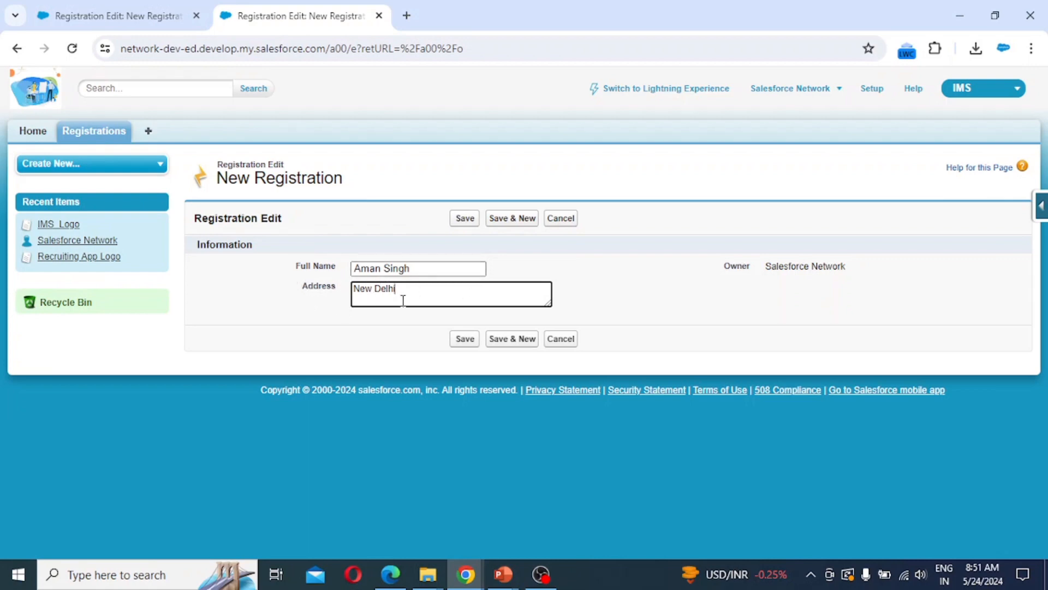
pyautogui.click(465, 218)
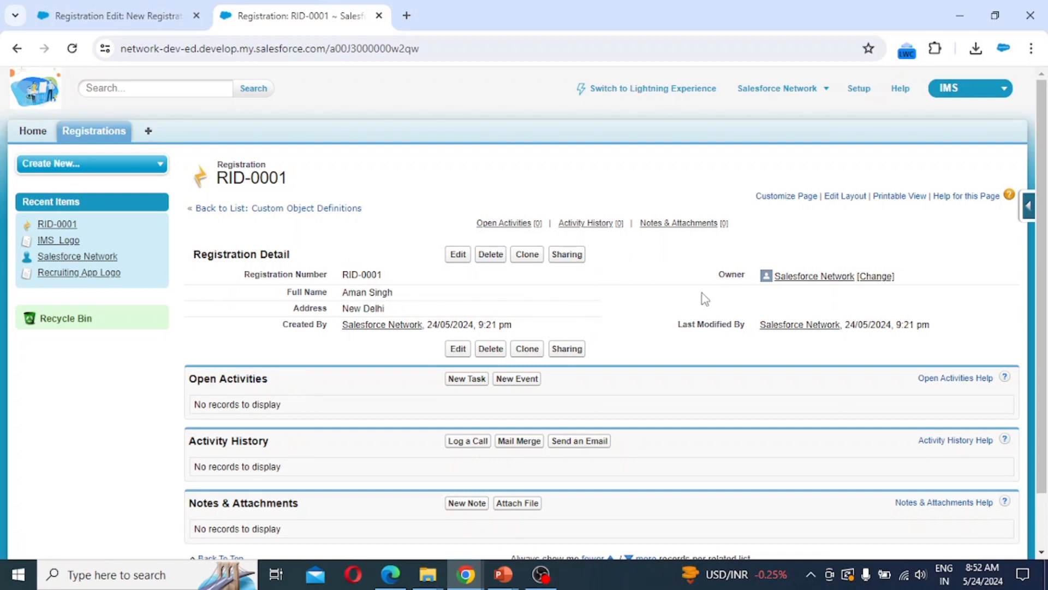
pyautogui.moveTo(505, 223)
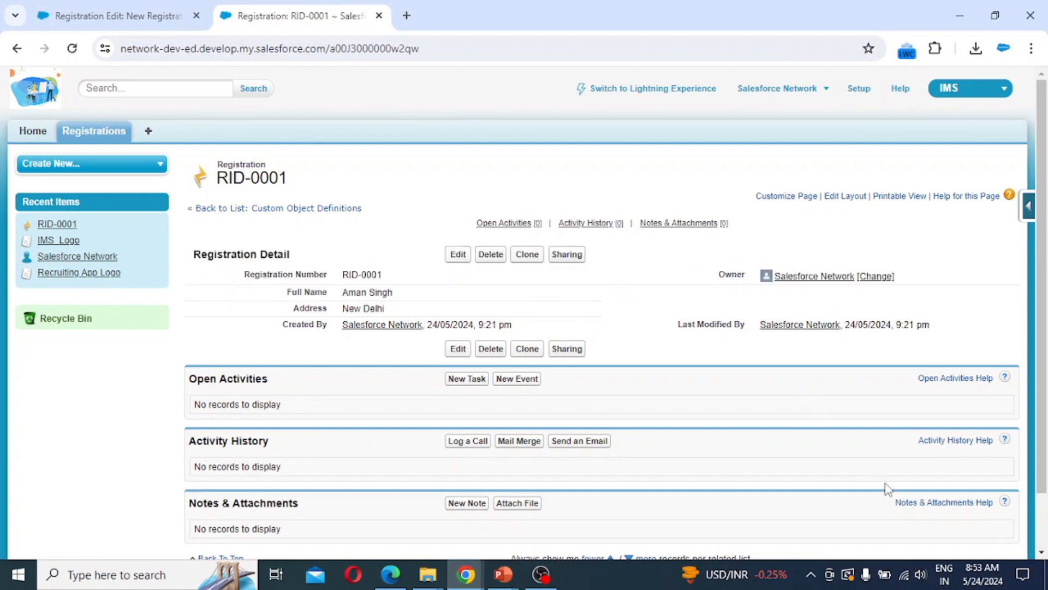